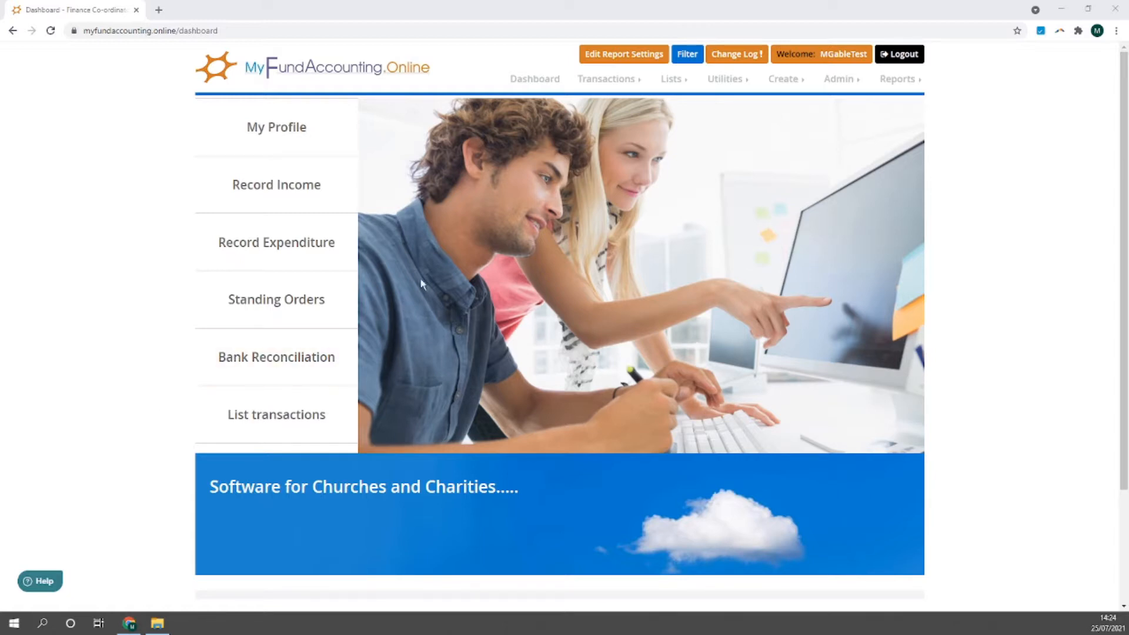
# Start a bank and fund transfer from the account fund transfers assistant, choosing the transfer between two funds for the same bank account
pyautogui.click(607, 81)
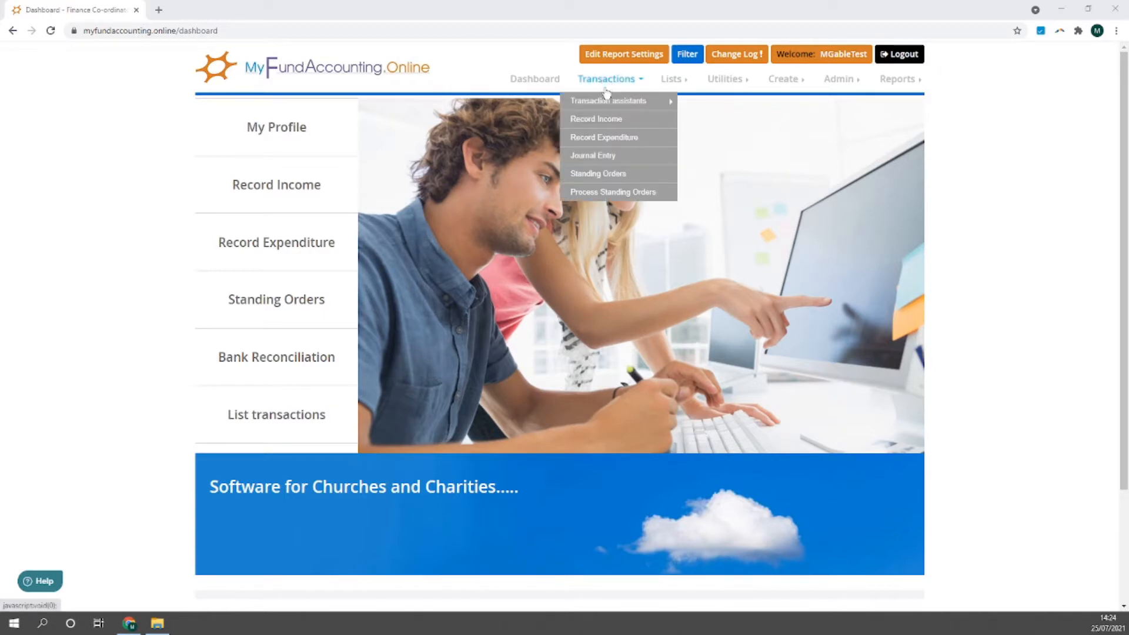
pyautogui.moveTo(608, 104)
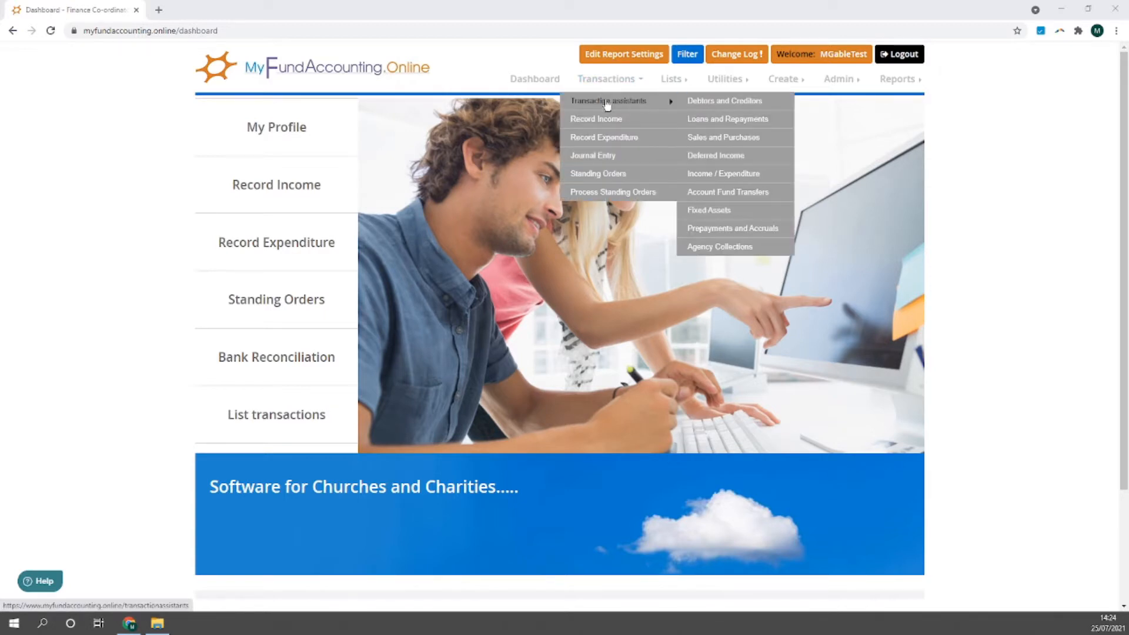
pyautogui.click(723, 194)
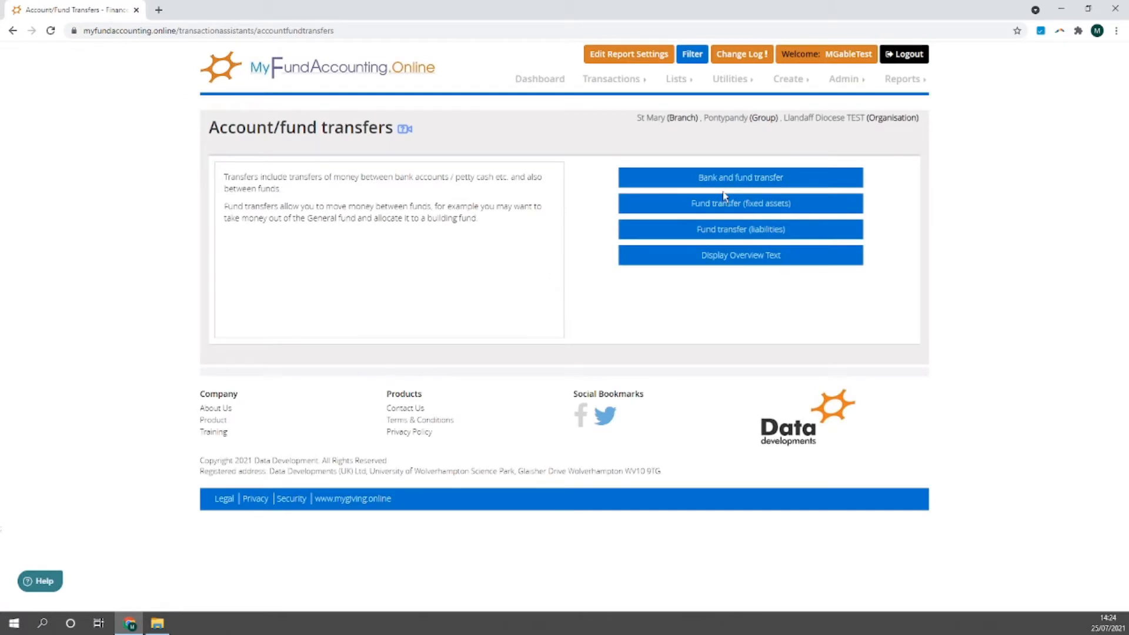
pyautogui.click(806, 183)
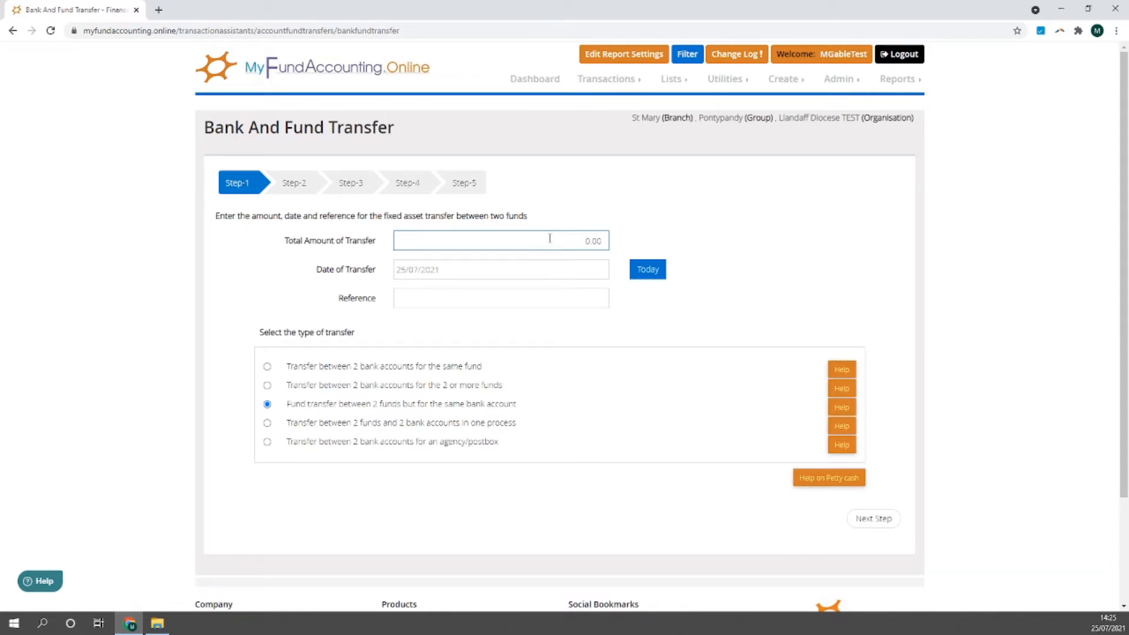
# Set the total transfer amount to 200.00 and the date of transfer to 20/01/2021
pyautogui.write('200')
pyautogui.click(498, 269)
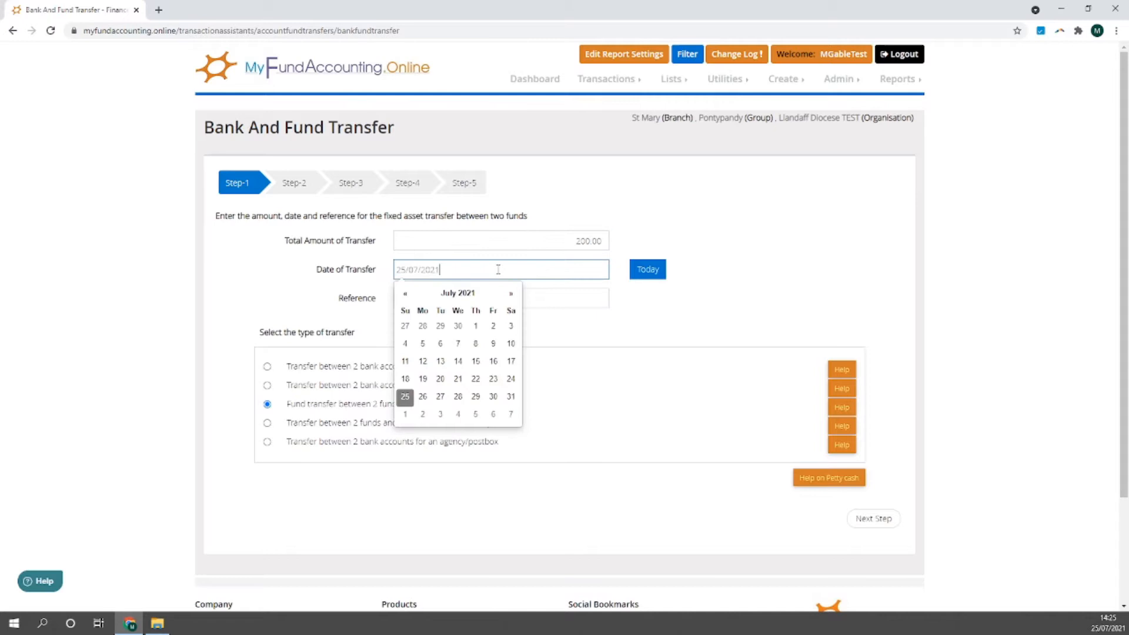
pyautogui.click(405, 293)
pyautogui.click(405, 293)
pyautogui.click(406, 293)
pyautogui.click(405, 293)
pyautogui.click(405, 294)
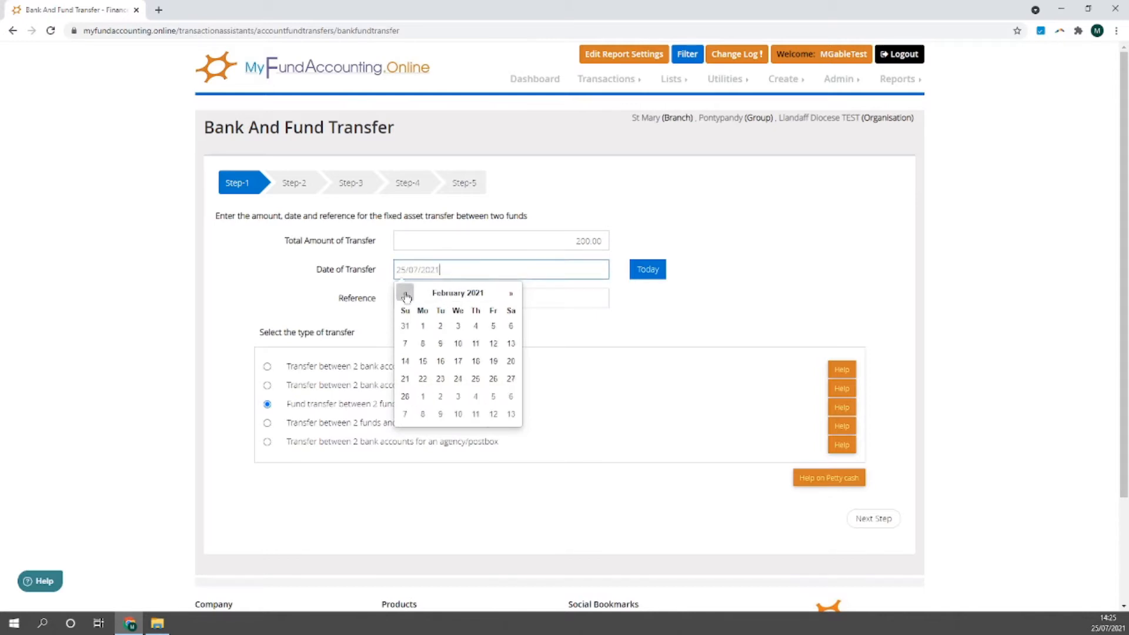
pyautogui.click(405, 293)
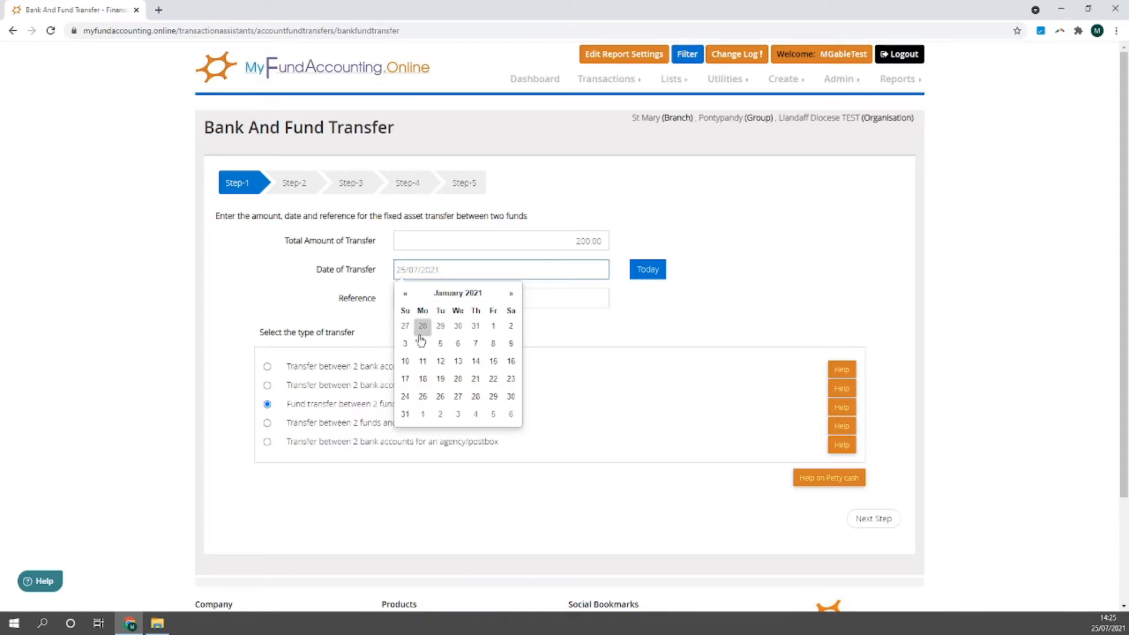
pyautogui.click(457, 380)
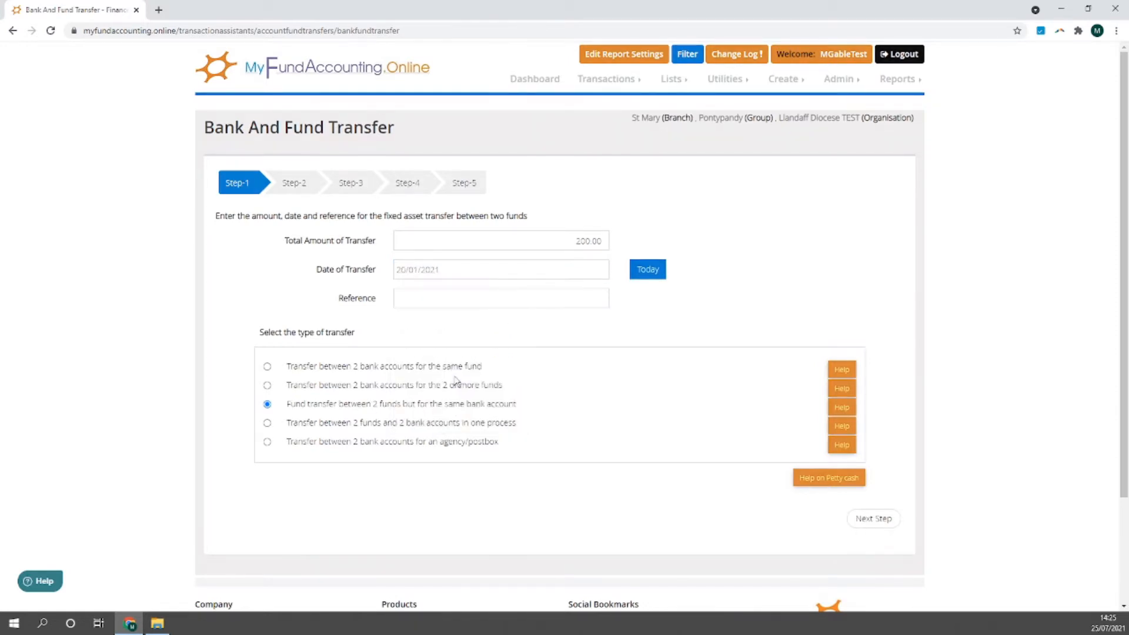
# Enter the reference "For Children's work" and continue to choosing the fund the money comes out of
pyautogui.click(424, 296)
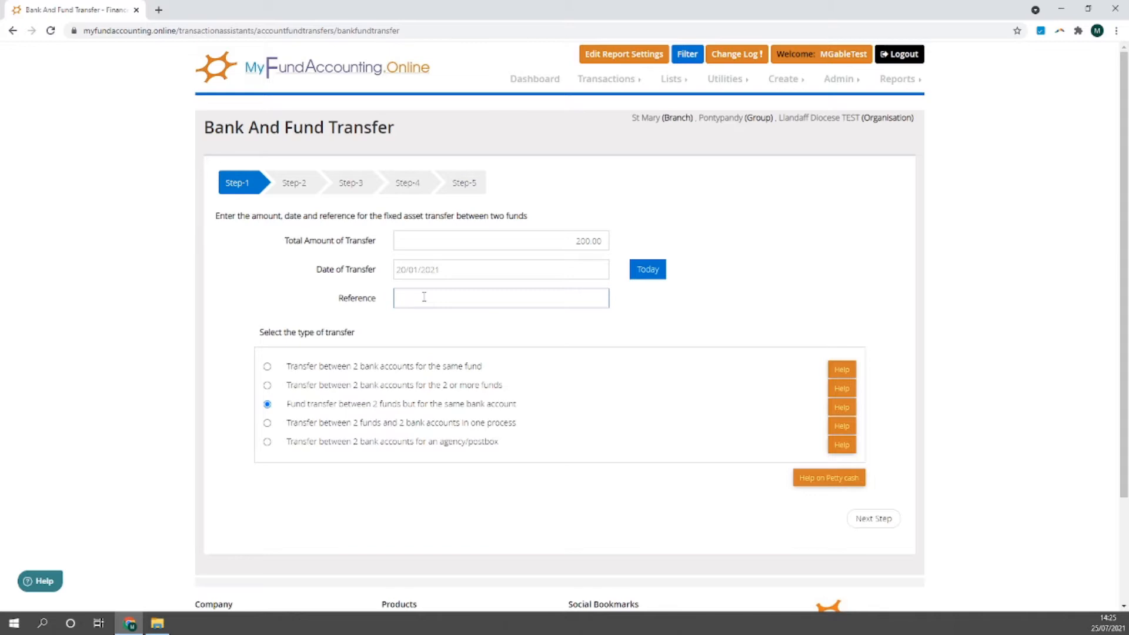
pyautogui.write('For Cl')
pyautogui.write("ildren's ")
pyautogui.write('fork')
pyautogui.click(880, 520)
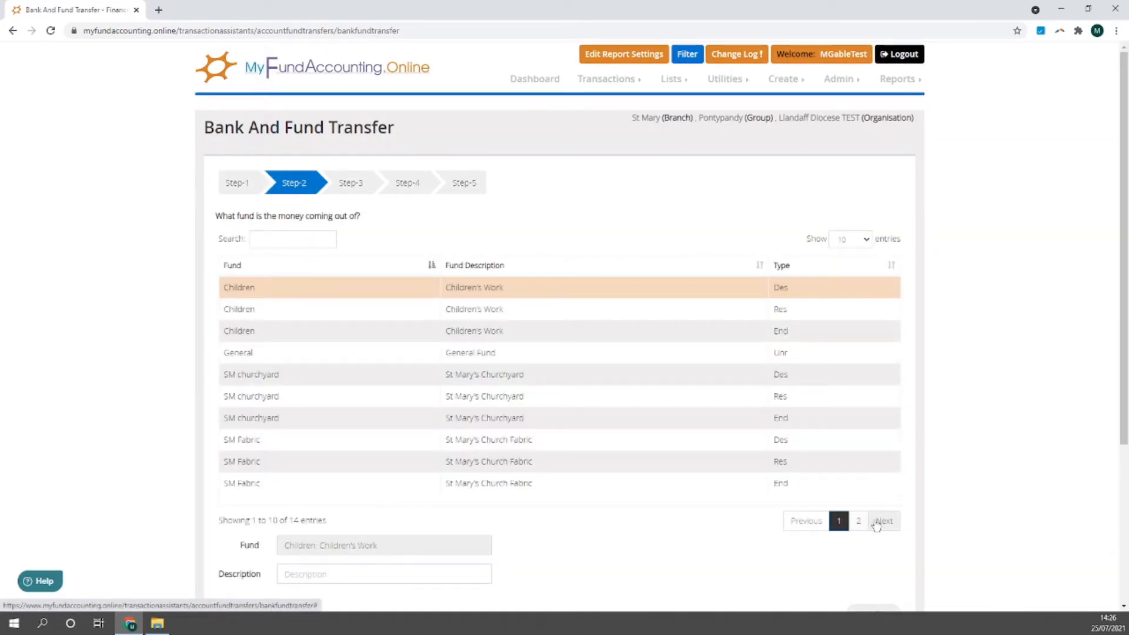
# Choose the General Fund as the fund the money comes out of and continue to the receiving fund
pyautogui.click(392, 361)
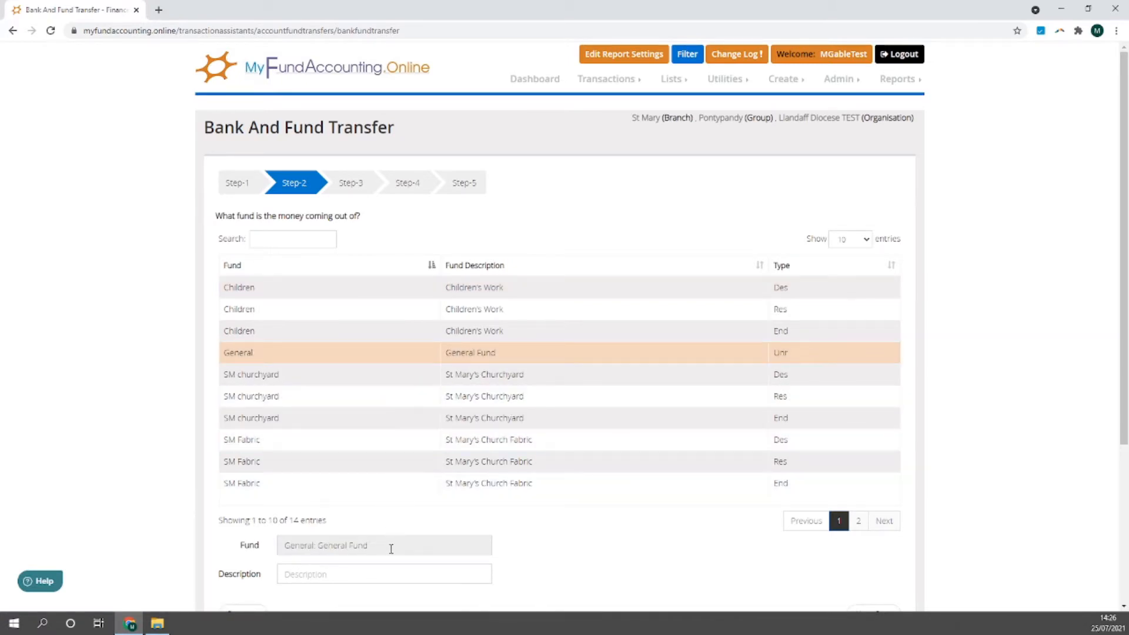
pyautogui.scroll(-1, 583, 544)
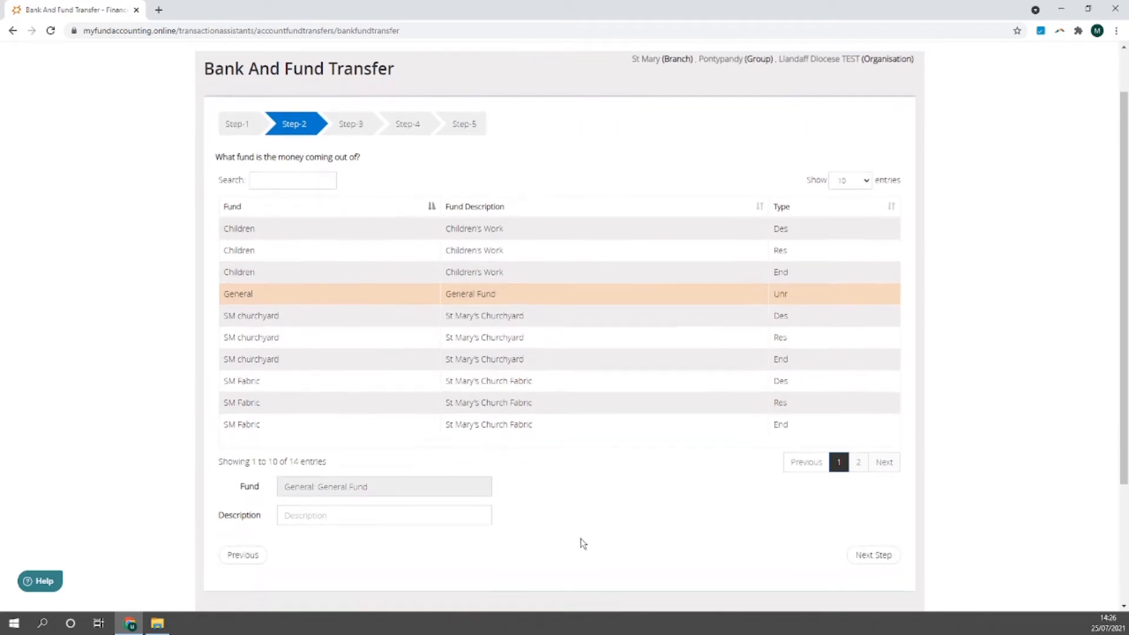
pyautogui.scroll(-1, 580, 538)
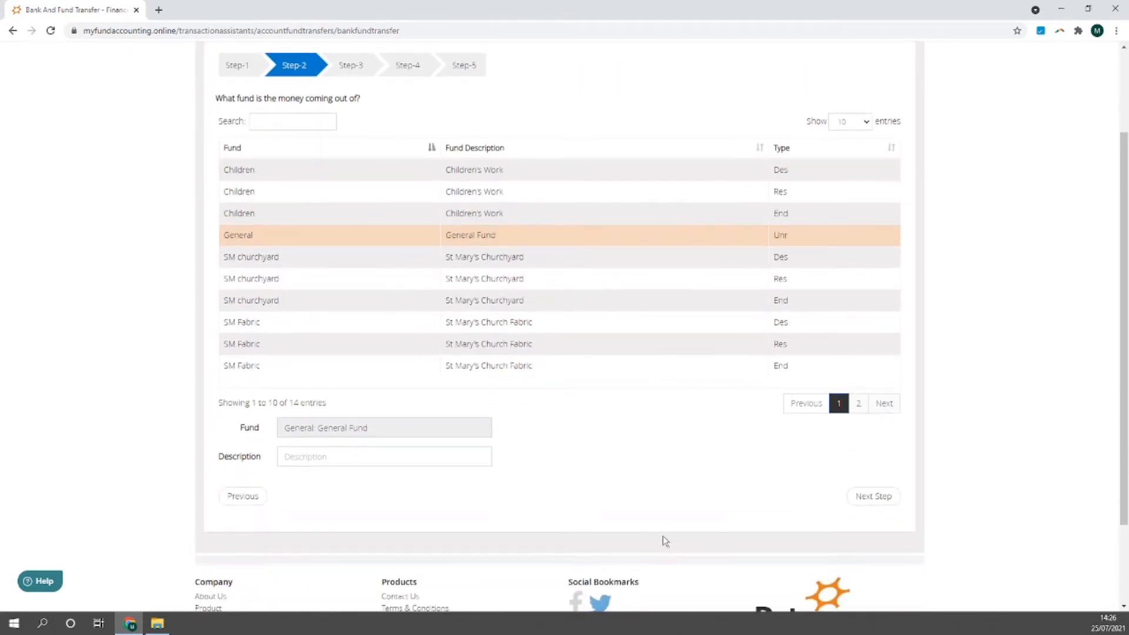
pyautogui.click(877, 500)
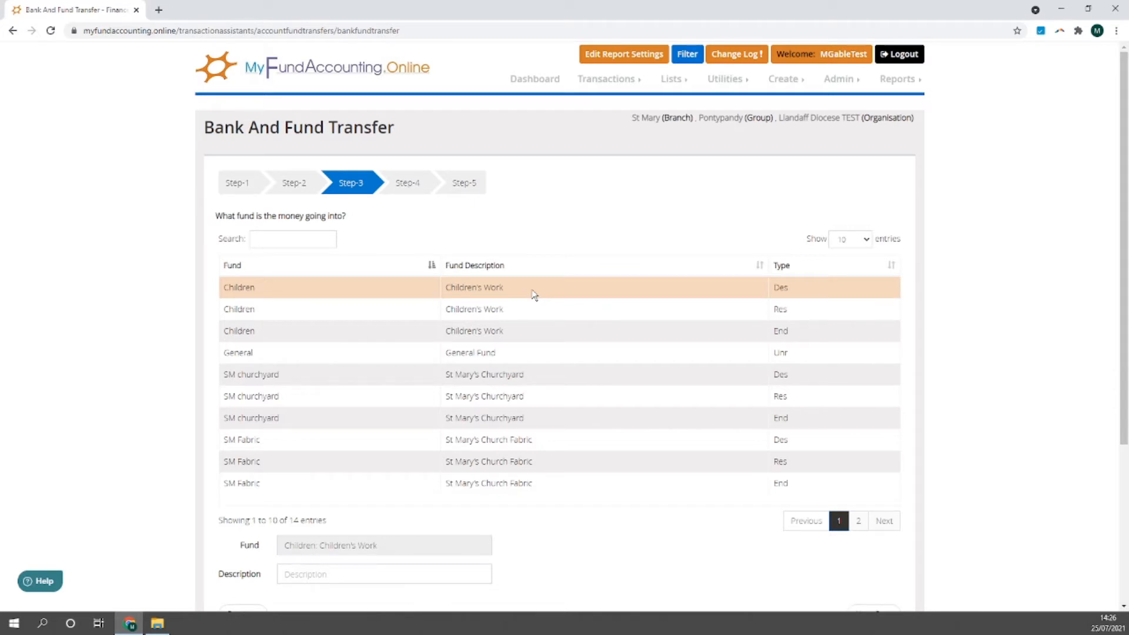
# Accept the designated Children's Work fund as the receiving fund and SM Current Account as the account containing the money
pyautogui.scroll(-2, 575, 376)
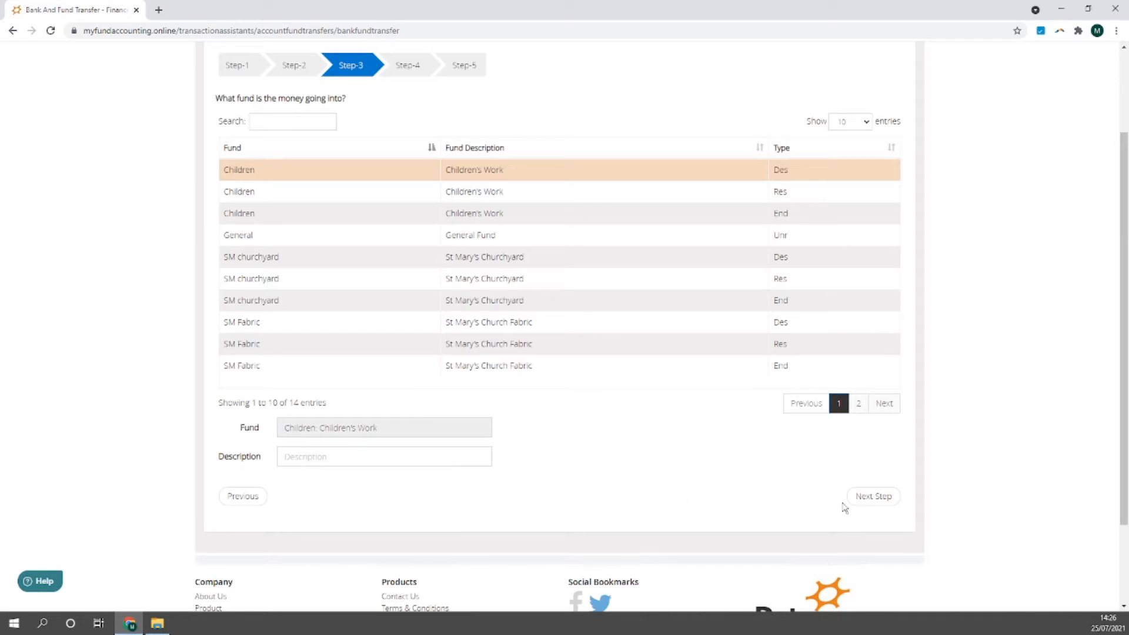
pyautogui.click(866, 503)
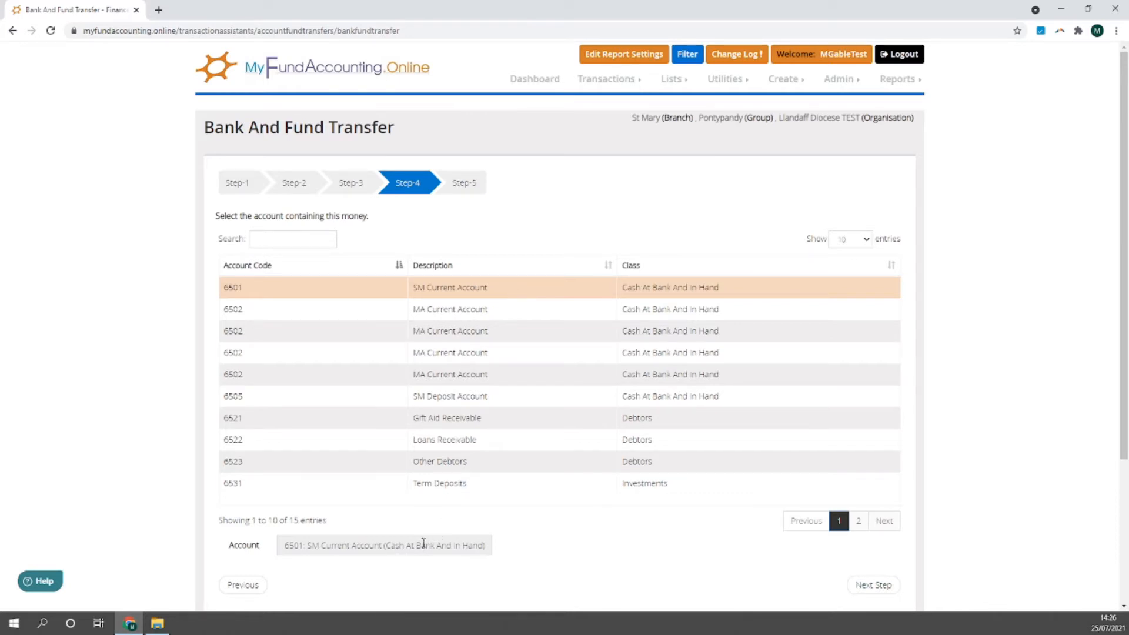
pyautogui.click(873, 585)
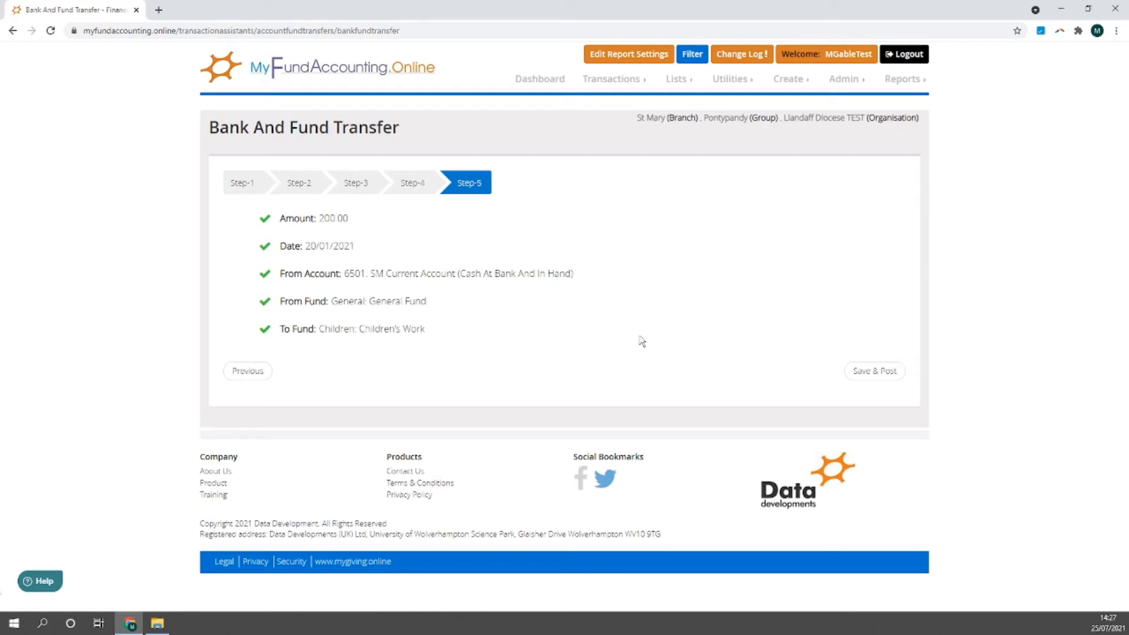
# Save and post the 200.00 fund transfer, acknowledge the confirmation and return to the dashboard
pyautogui.click(858, 373)
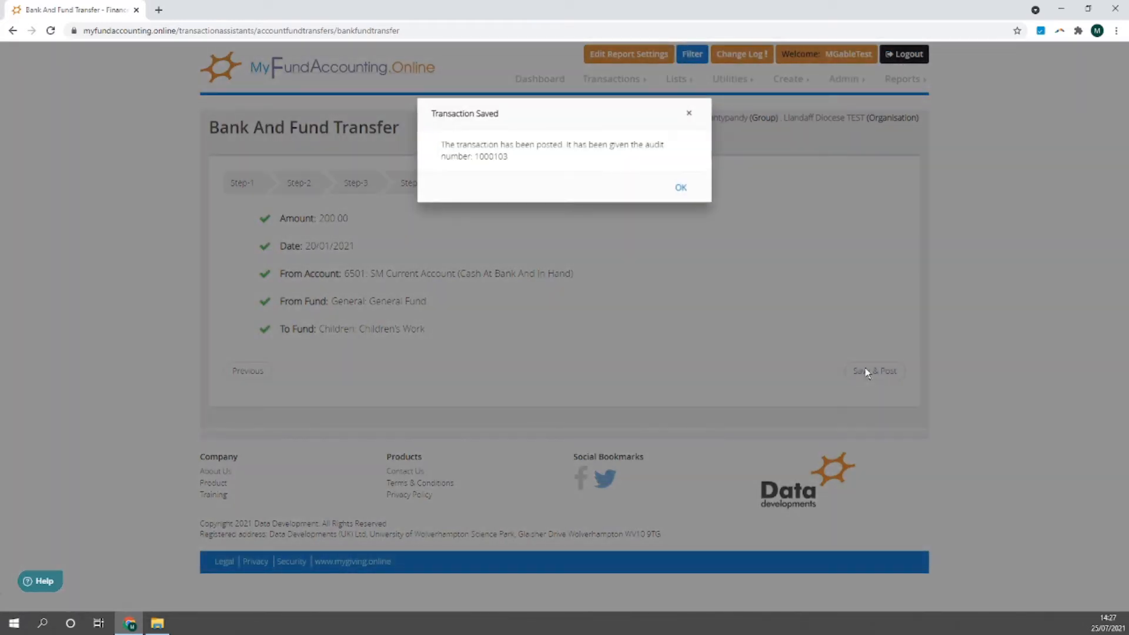
pyautogui.click(680, 190)
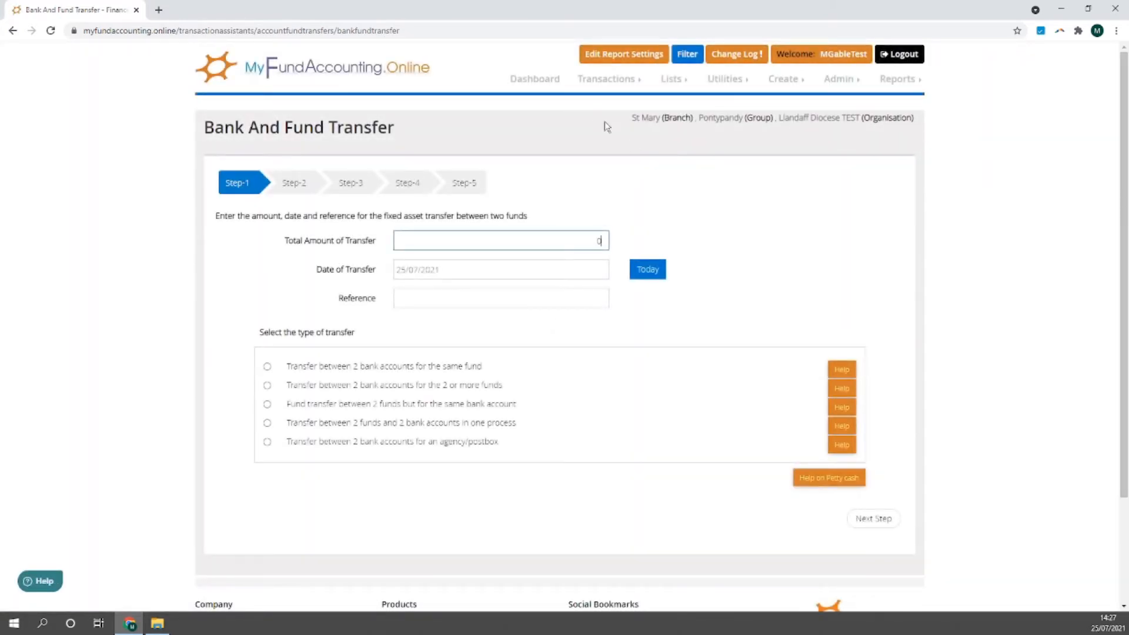
pyautogui.click(540, 84)
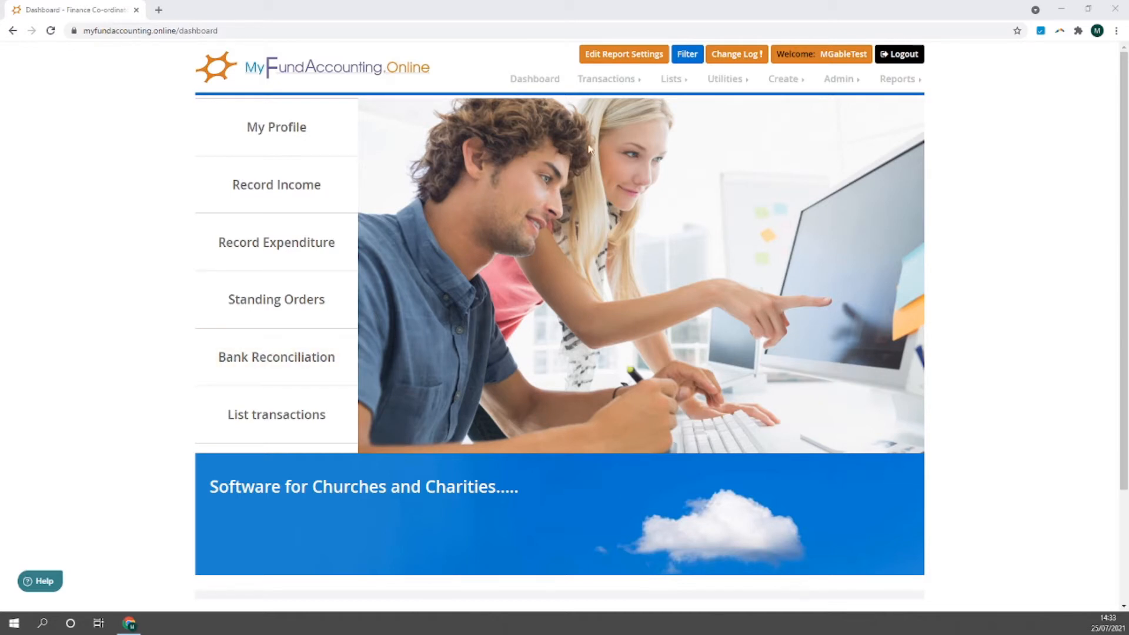
# Start another bank and fund transfer from the account fund transfers assistant
pyautogui.moveTo(608, 102)
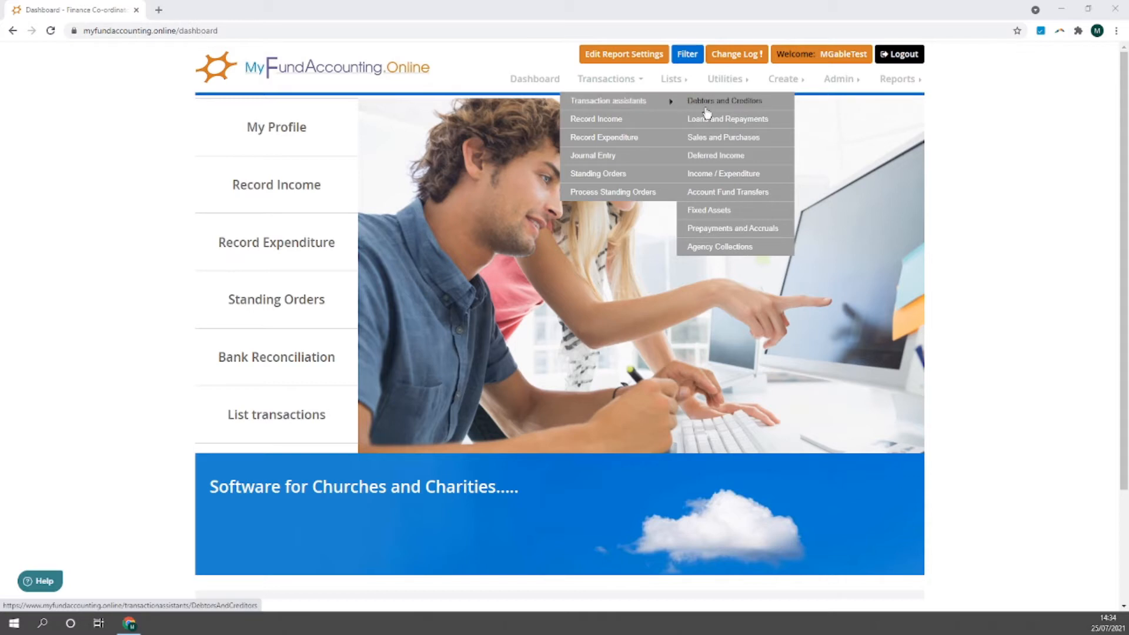
pyautogui.click(728, 197)
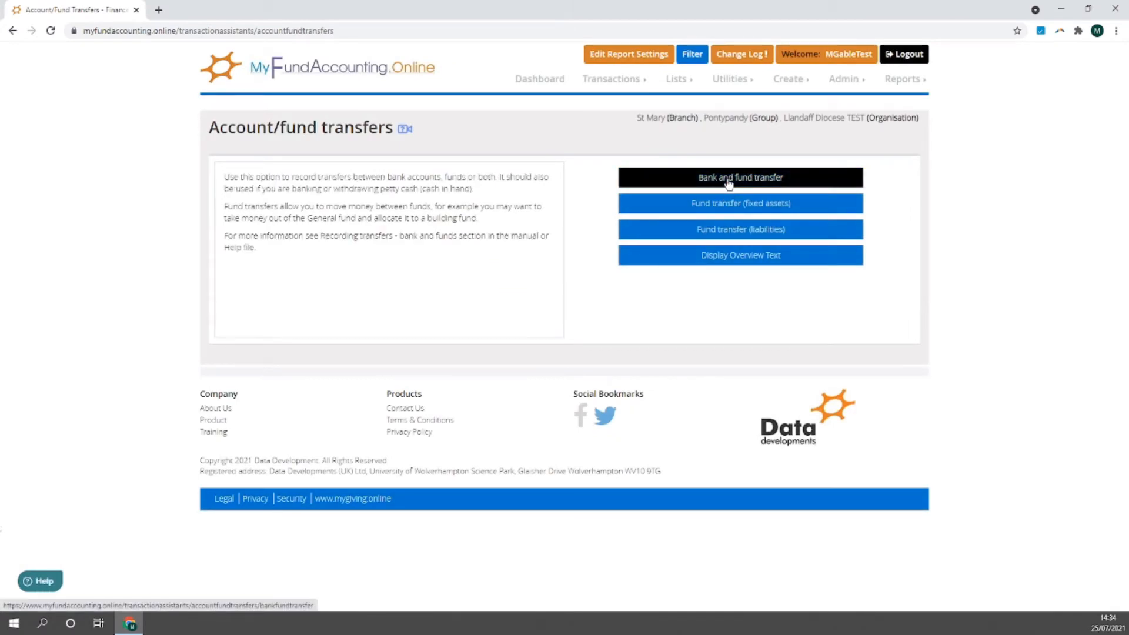
pyautogui.click(730, 185)
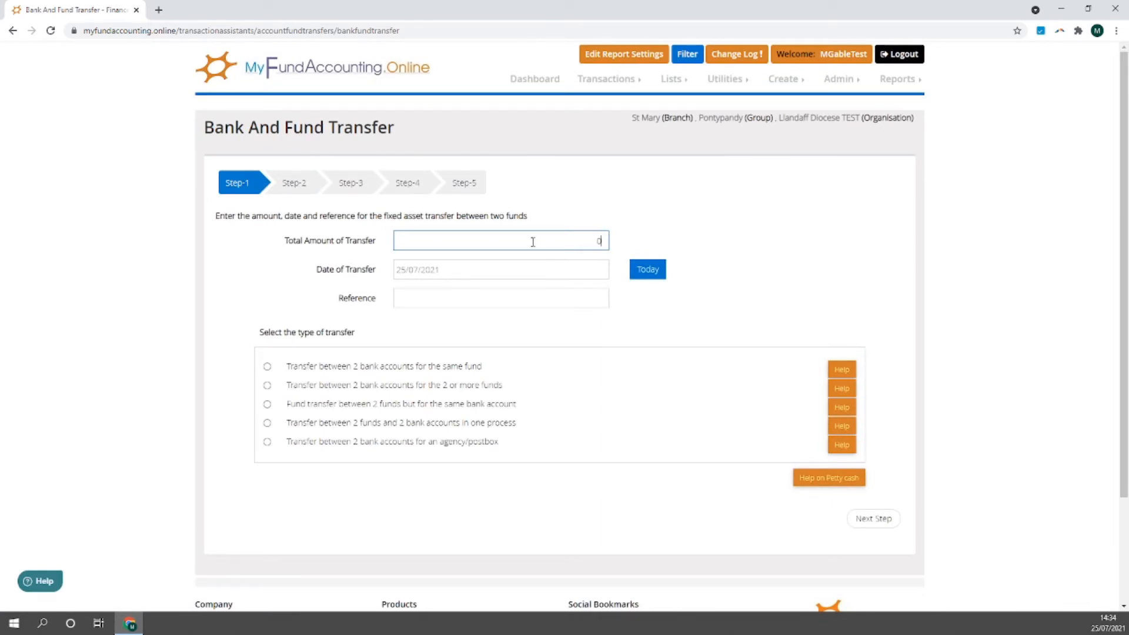
# Set the total transfer amount to 2500.00 and the date of transfer to 28/01/2021
pyautogui.write('2500')
pyautogui.click(526, 268)
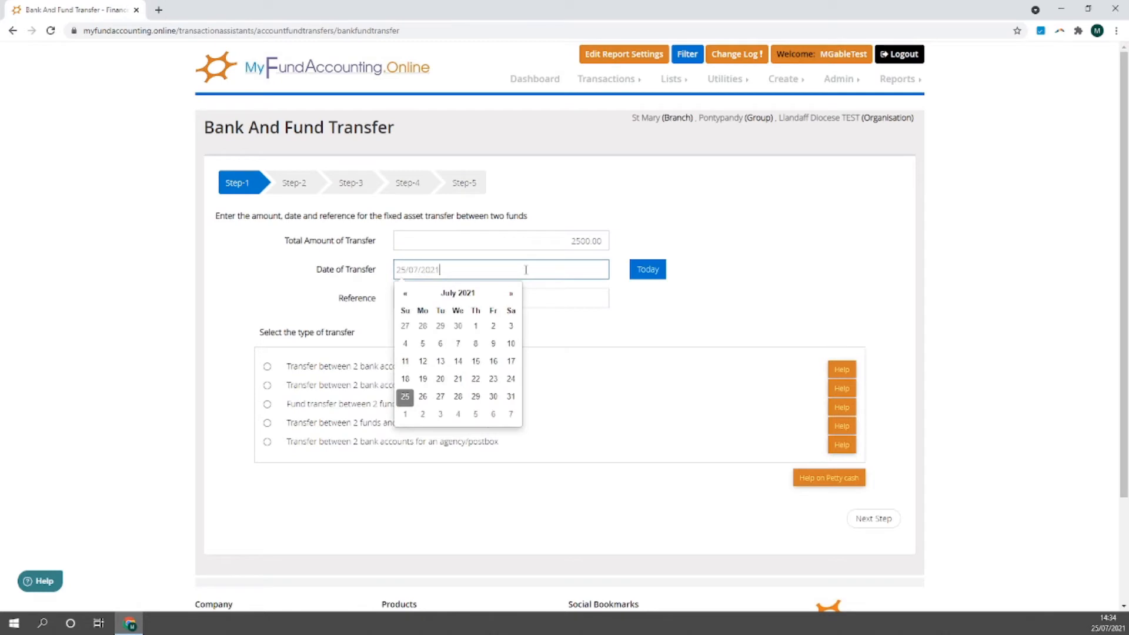
pyautogui.click(405, 293)
pyautogui.click(405, 293)
pyautogui.click(405, 293)
pyautogui.click(405, 292)
pyautogui.click(406, 293)
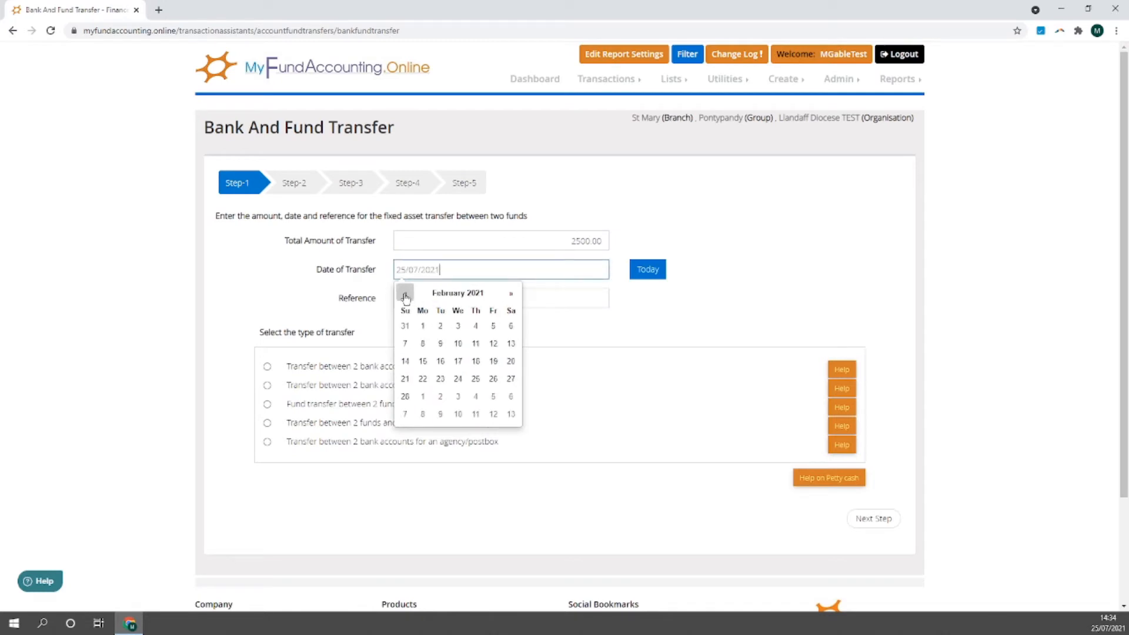
pyautogui.click(405, 293)
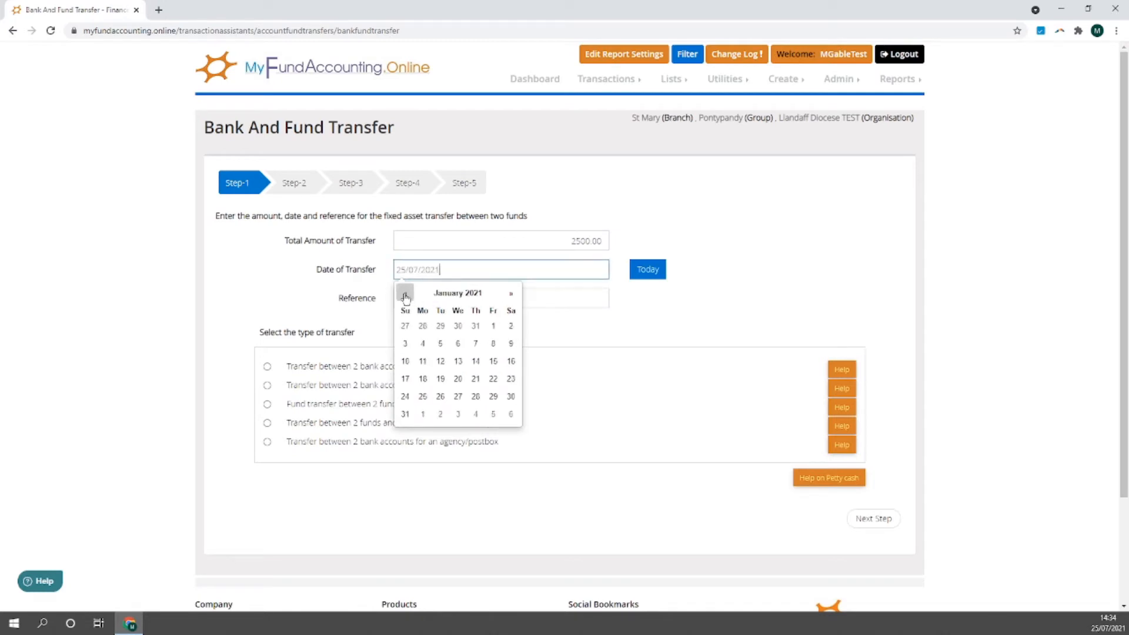
pyautogui.click(475, 399)
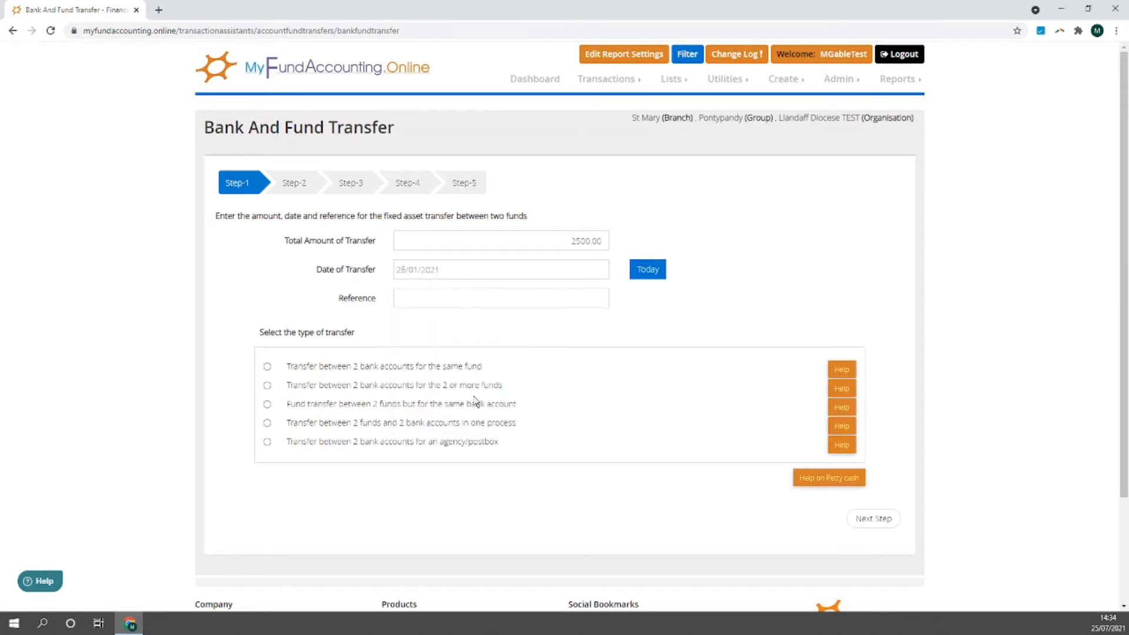
# Enter the reference "For roof repairs", choose the transfer between 2 bank accounts for the same fund, and continue
pyautogui.click(411, 300)
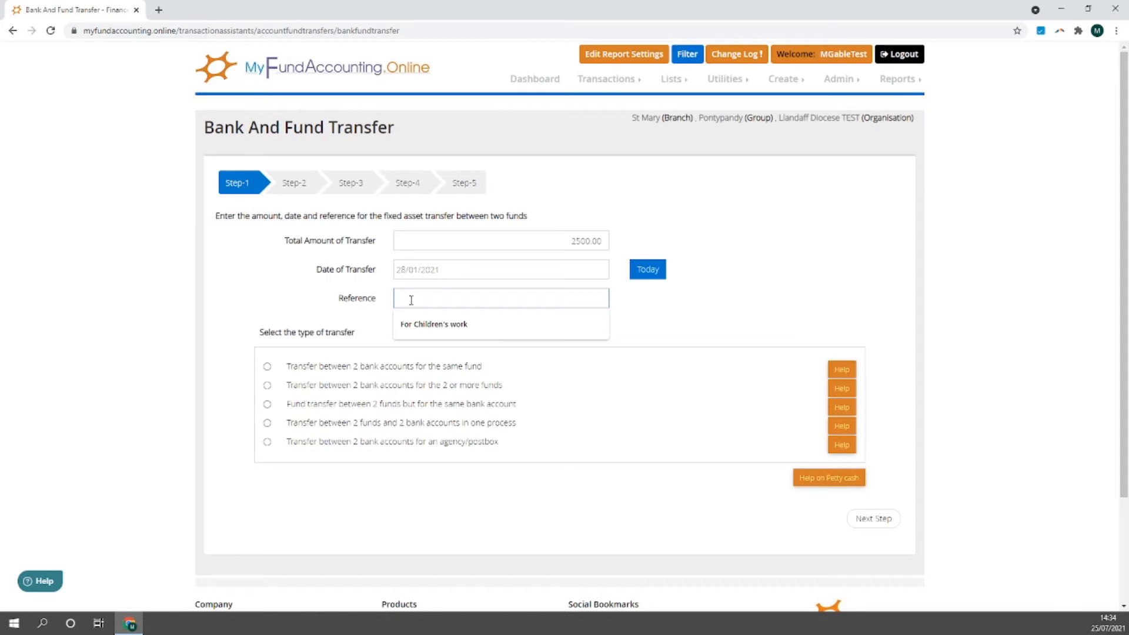
pyautogui.write('For roo')
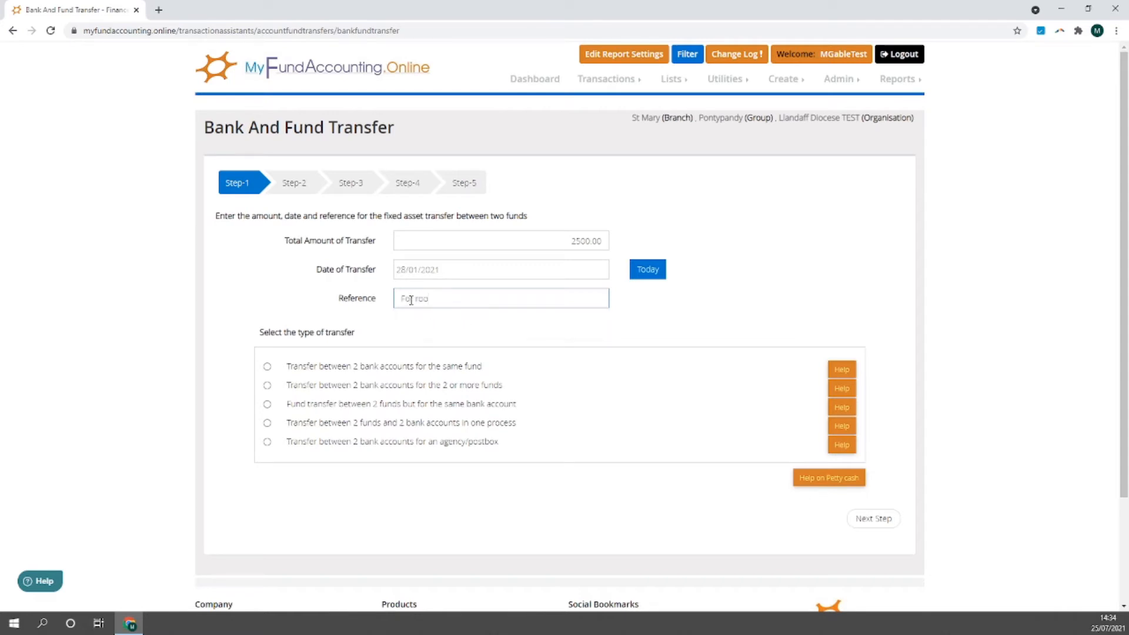
pyautogui.write('f repairs')
pyautogui.click(283, 368)
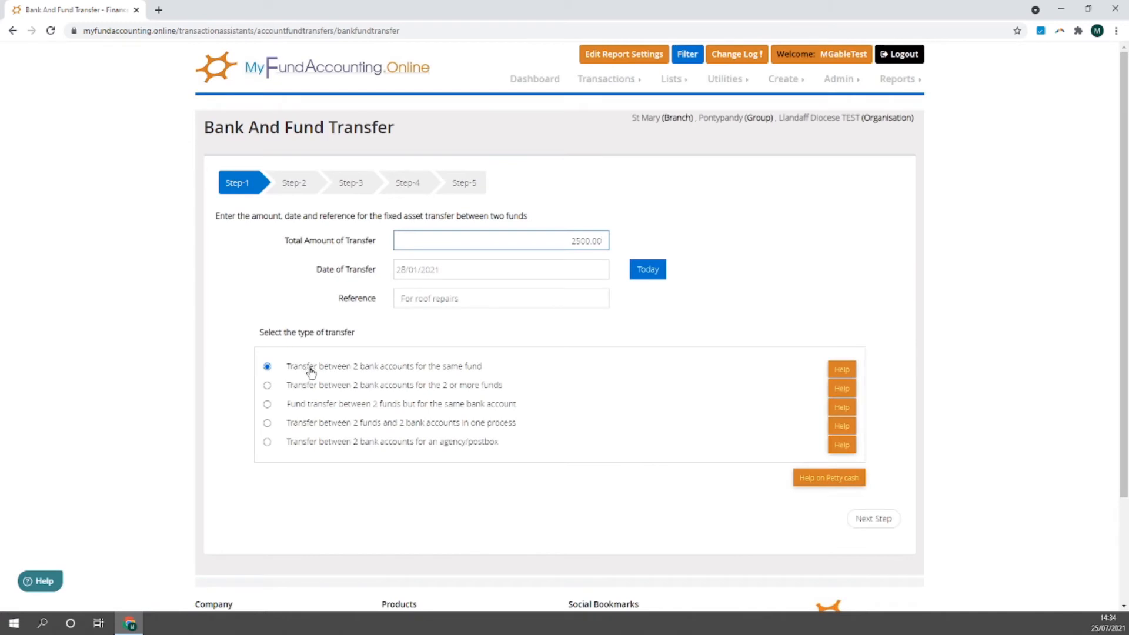
pyautogui.click(878, 527)
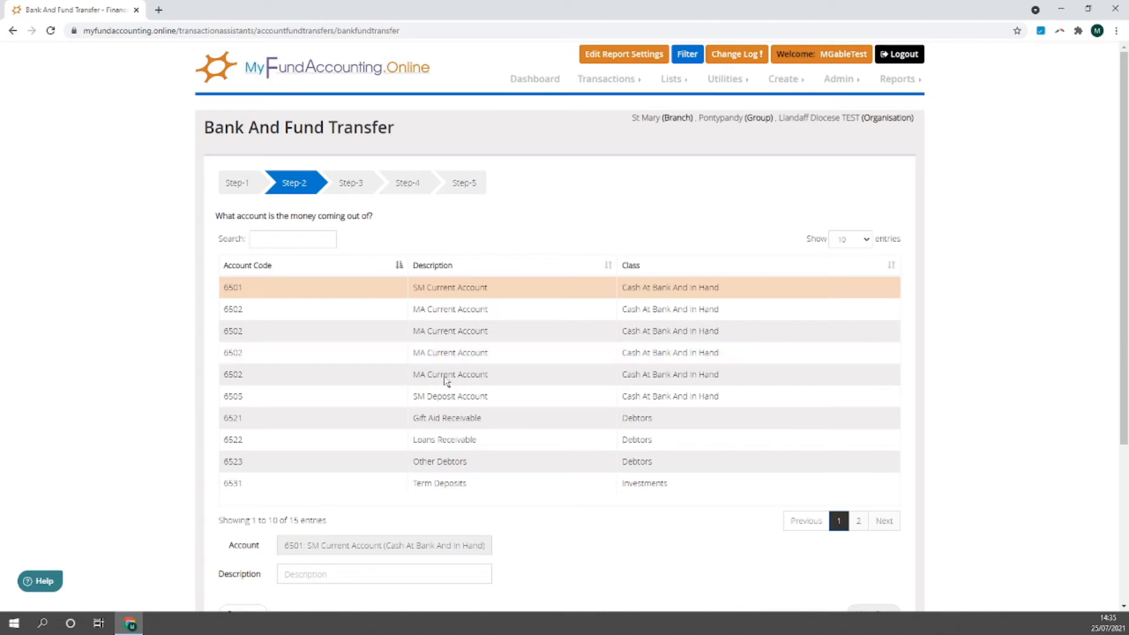
# Choose SM Deposit Account as the account the money comes out of and continue to the receiving account
pyautogui.click(470, 400)
pyautogui.click(495, 395)
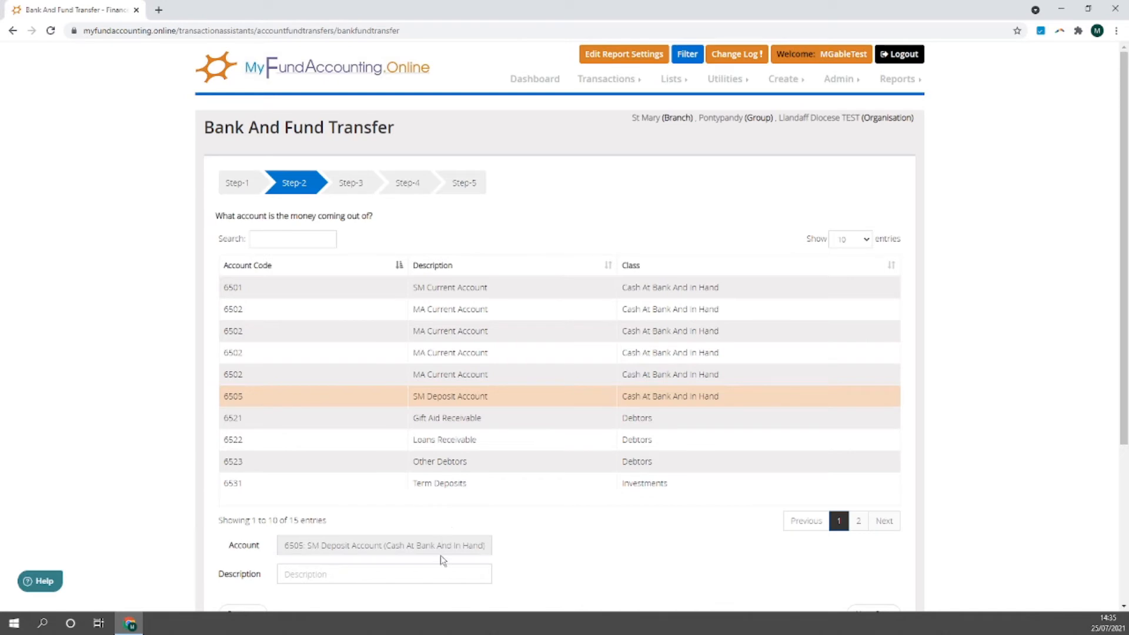
pyautogui.scroll(-2, 585, 547)
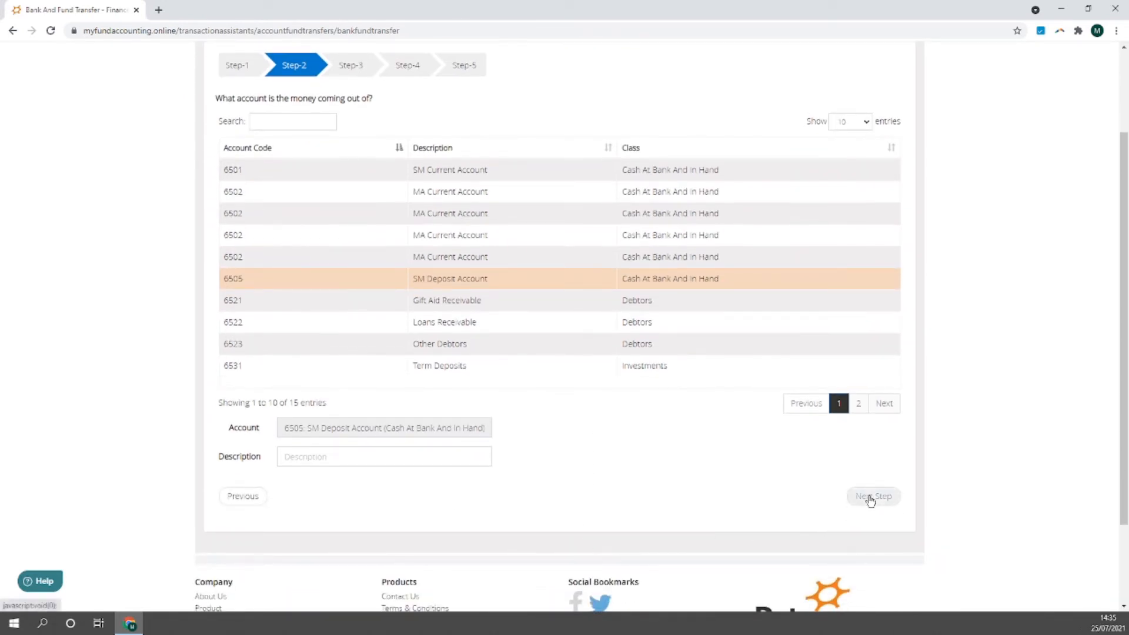
pyautogui.click(871, 498)
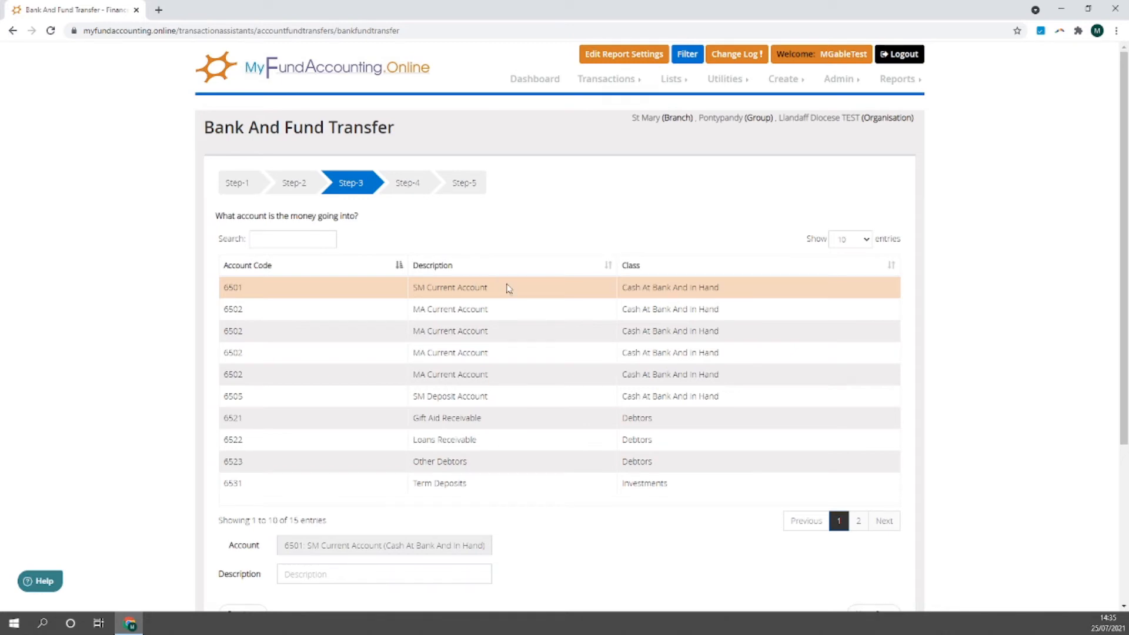
# Keep SM Current Account as the receiving account, choose the restricted (Res) St Mary's Church Fabric fund, and continue to the summary
pyautogui.scroll(-4, 507, 417)
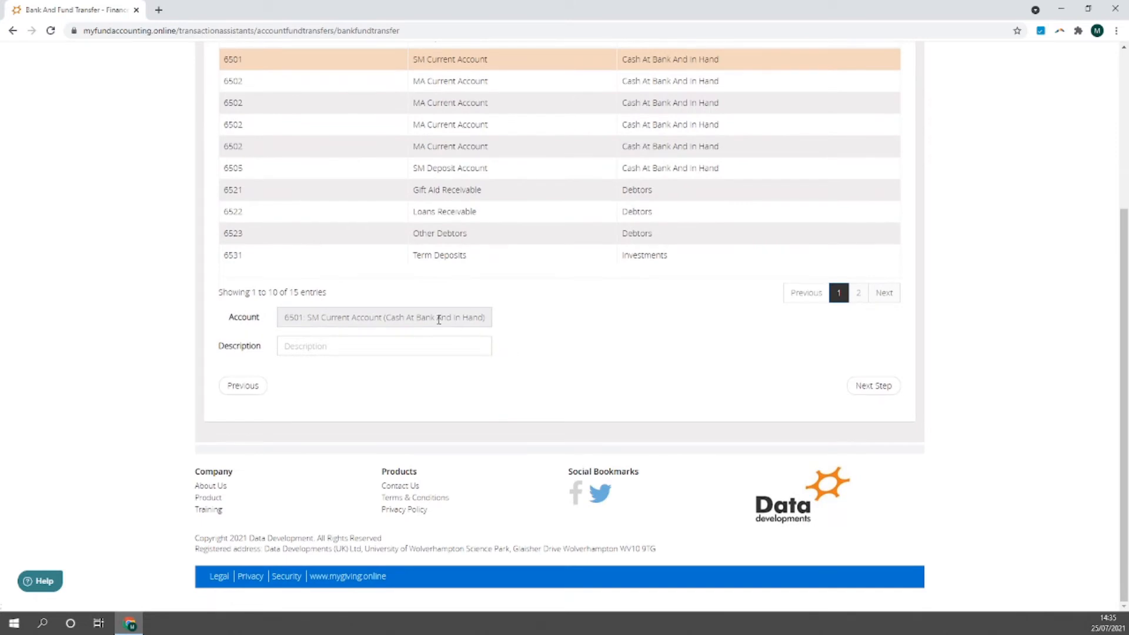
pyautogui.click(866, 388)
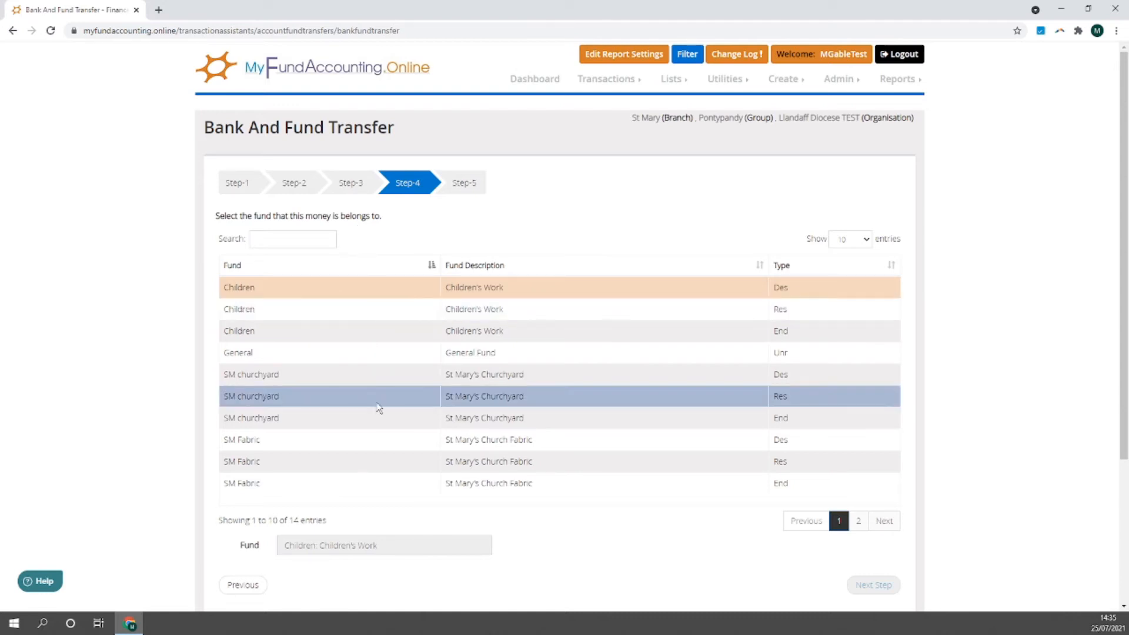
pyautogui.click(380, 464)
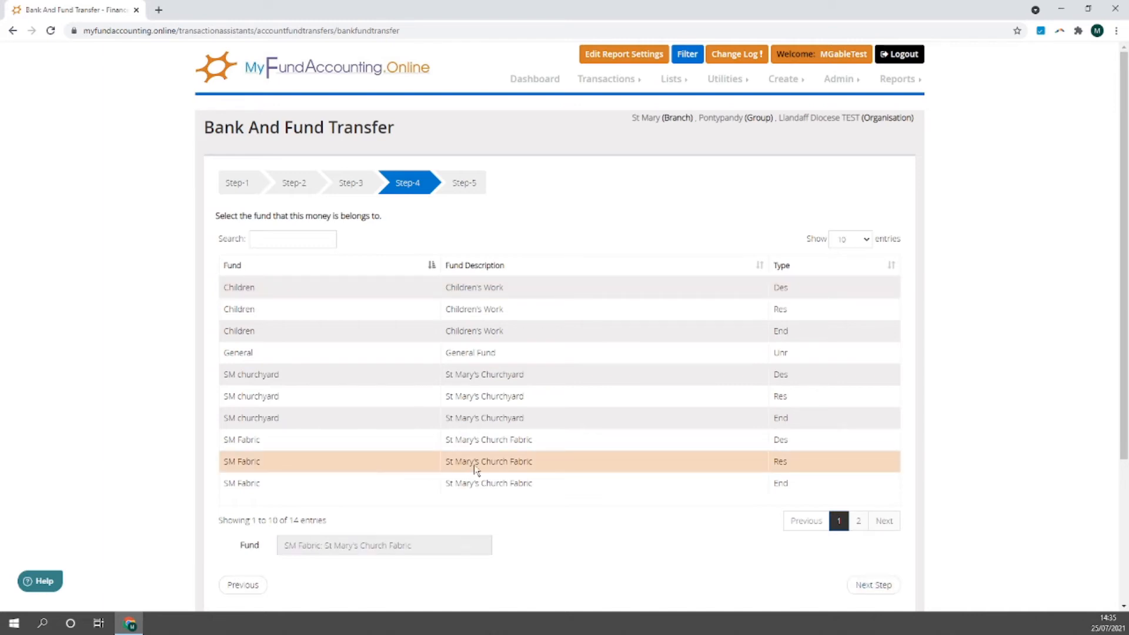
pyautogui.scroll(-1, 474, 464)
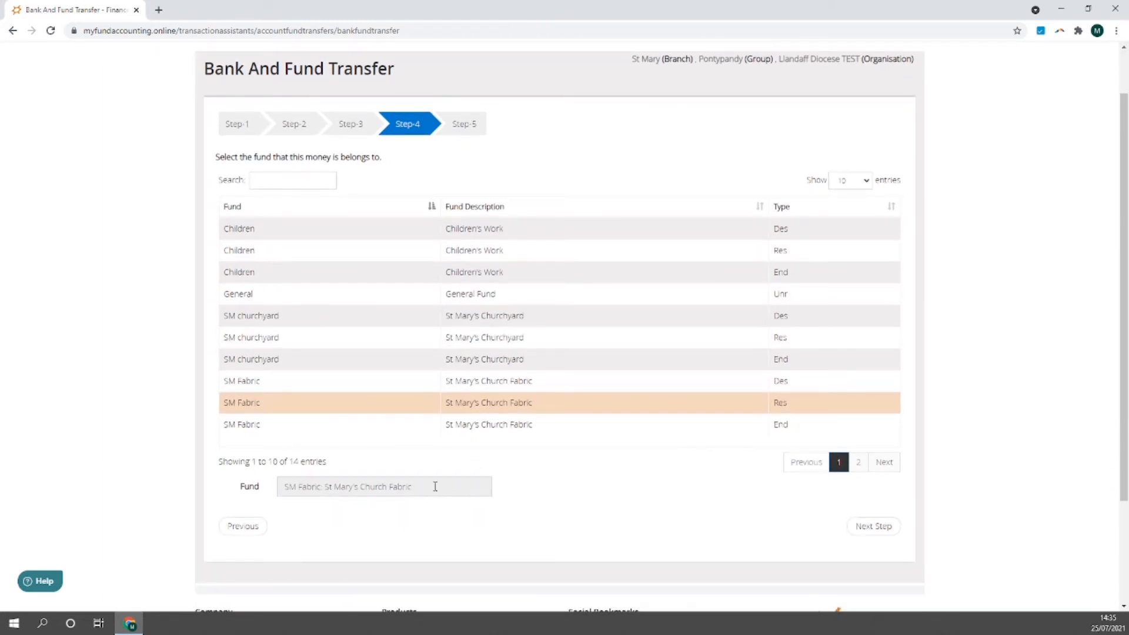
pyautogui.click(866, 531)
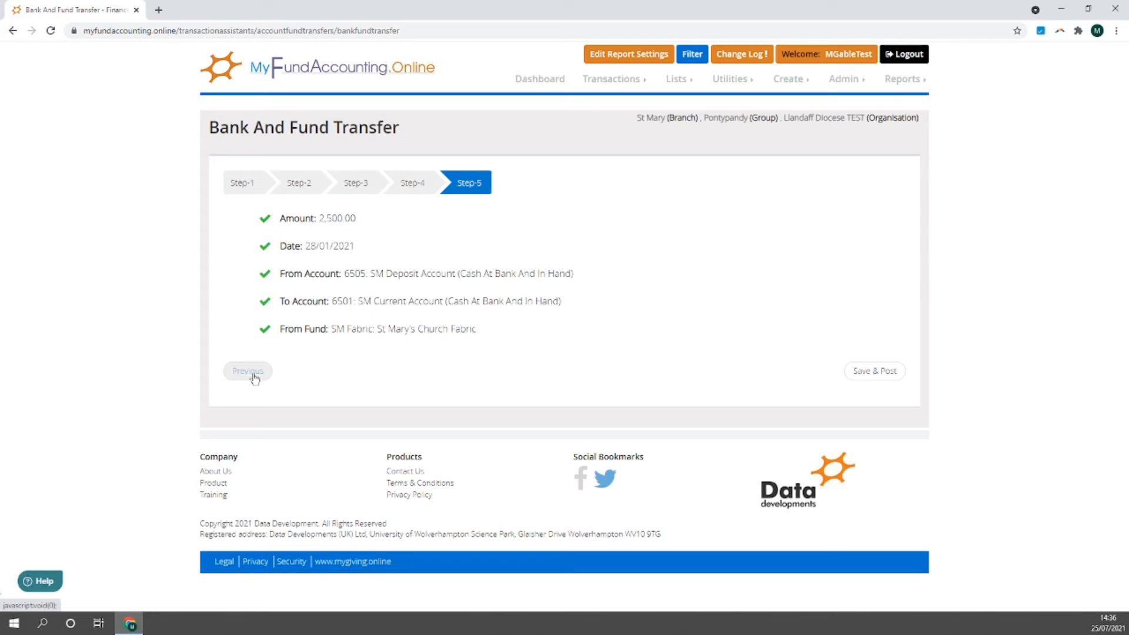
# Save and post the 2,500.00 transfer, and return to the dashboard
pyautogui.click(873, 376)
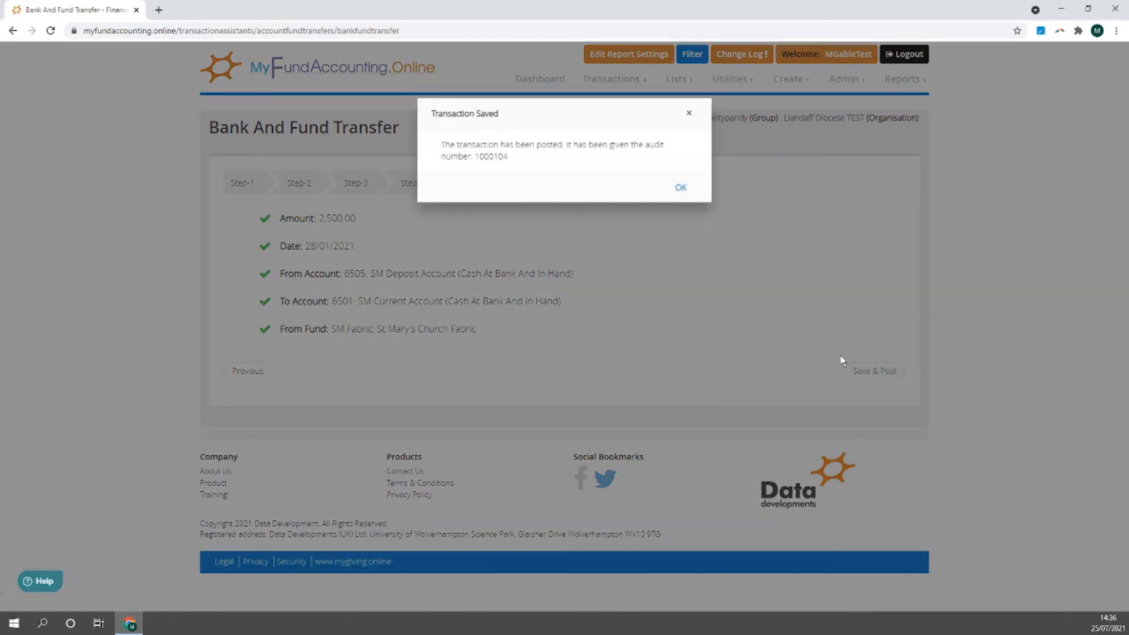
pyautogui.click(681, 189)
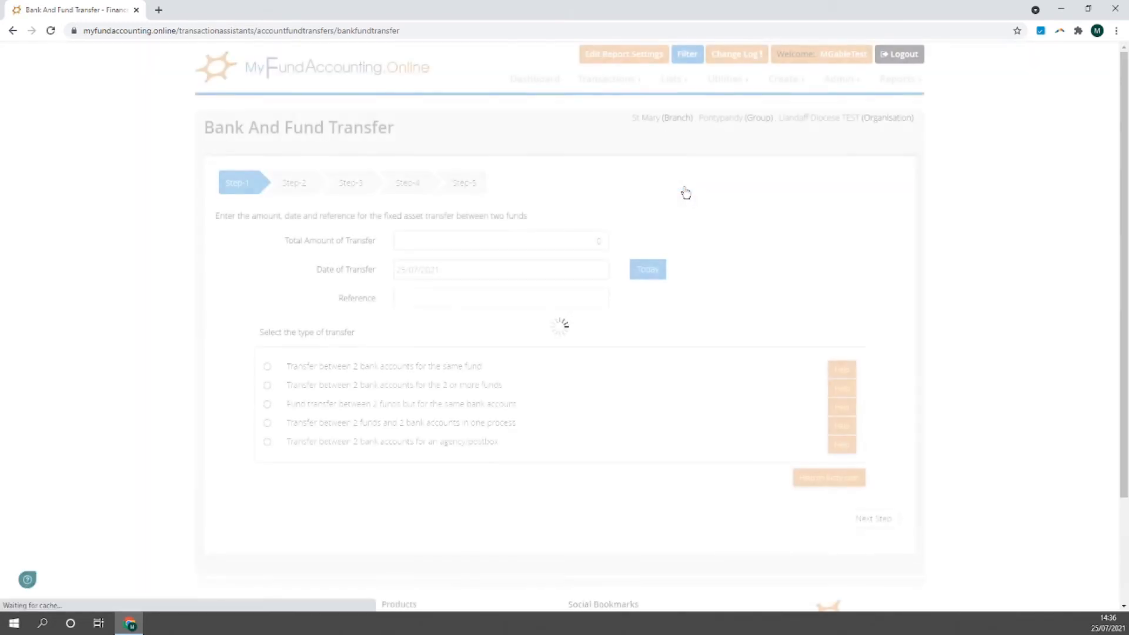
pyautogui.click(526, 80)
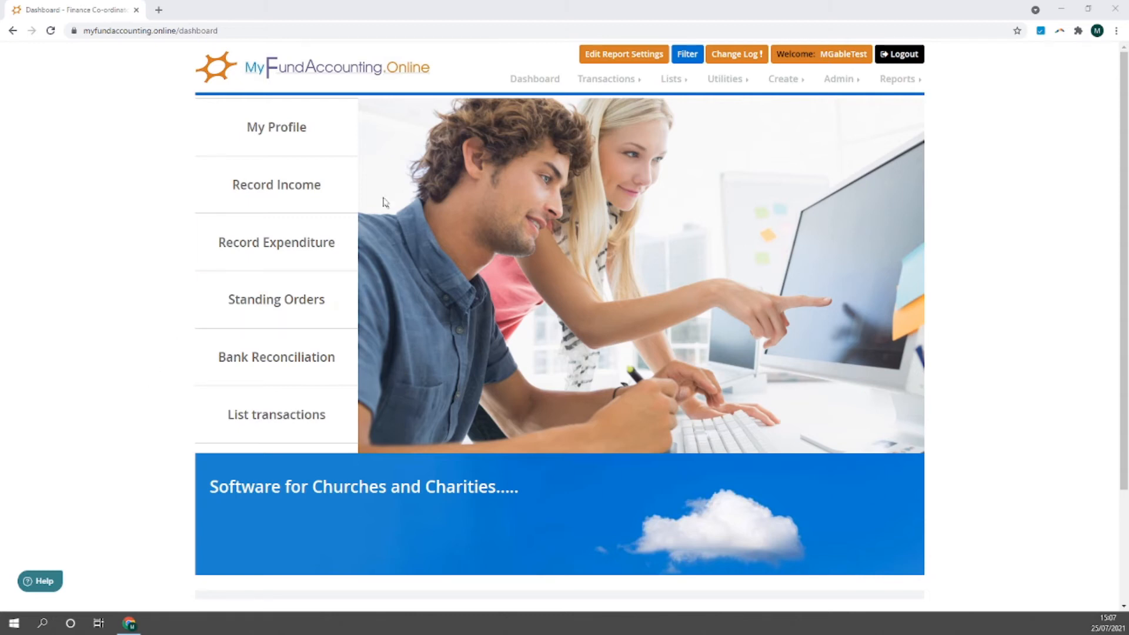
# Start a new bank and fund transfer from the account fund transfers assistant, with a total amount of 500
pyautogui.moveTo(603, 84)
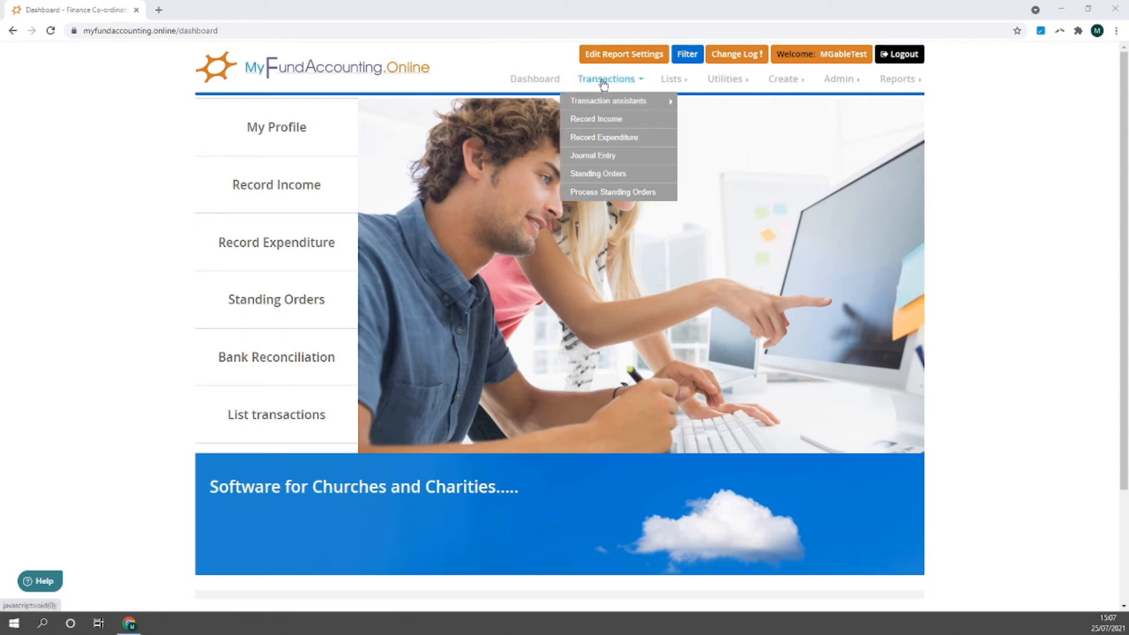
pyautogui.moveTo(632, 101)
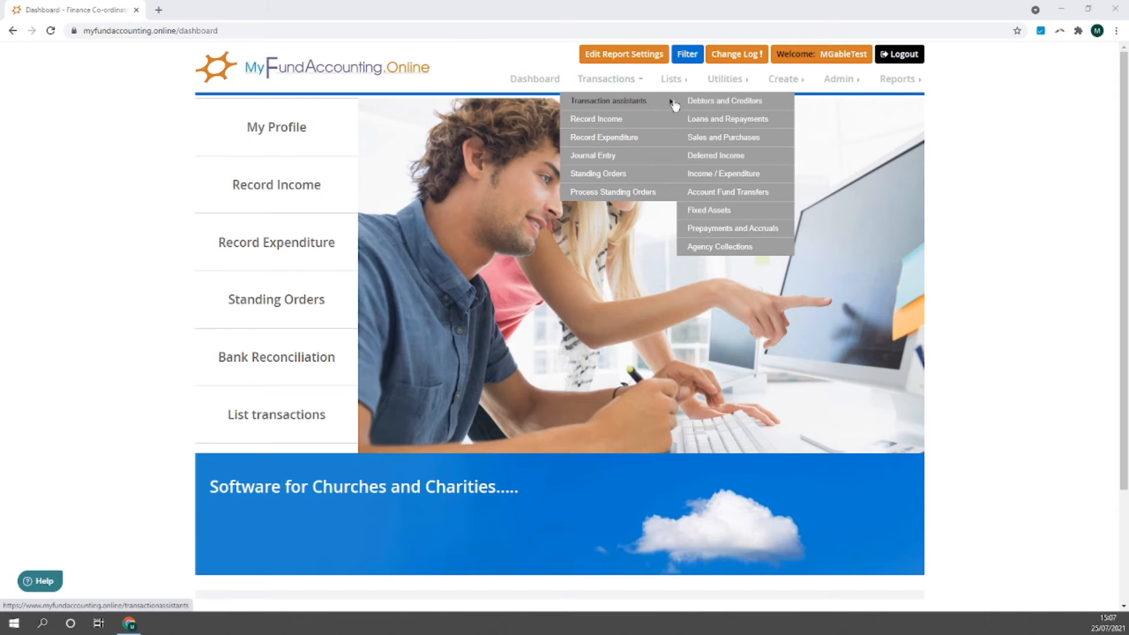
pyautogui.click(741, 194)
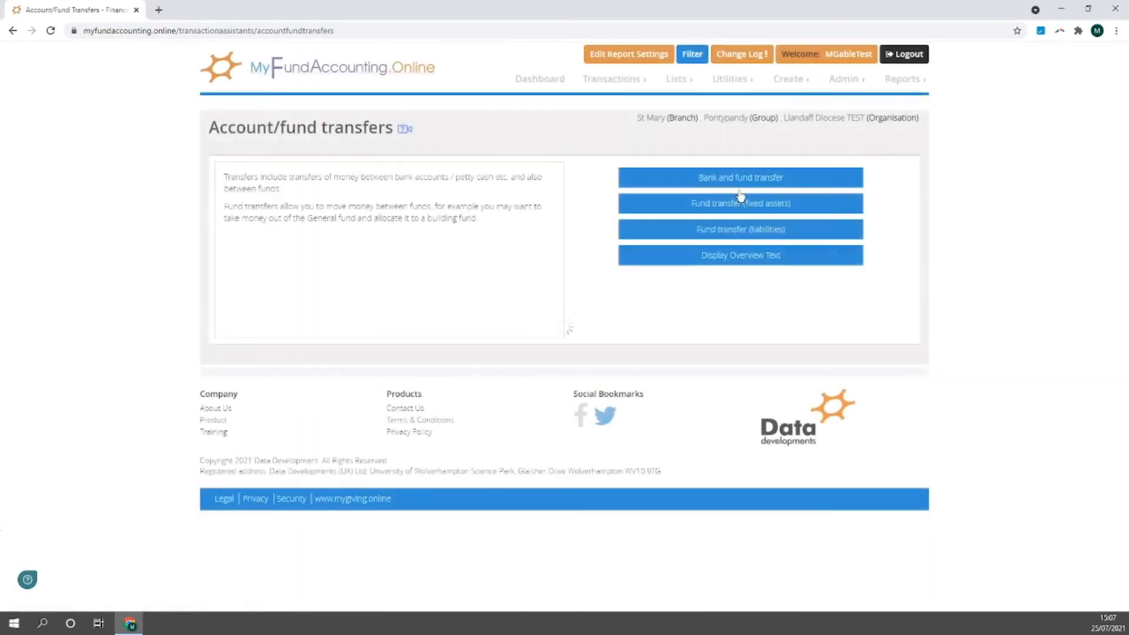
pyautogui.click(744, 178)
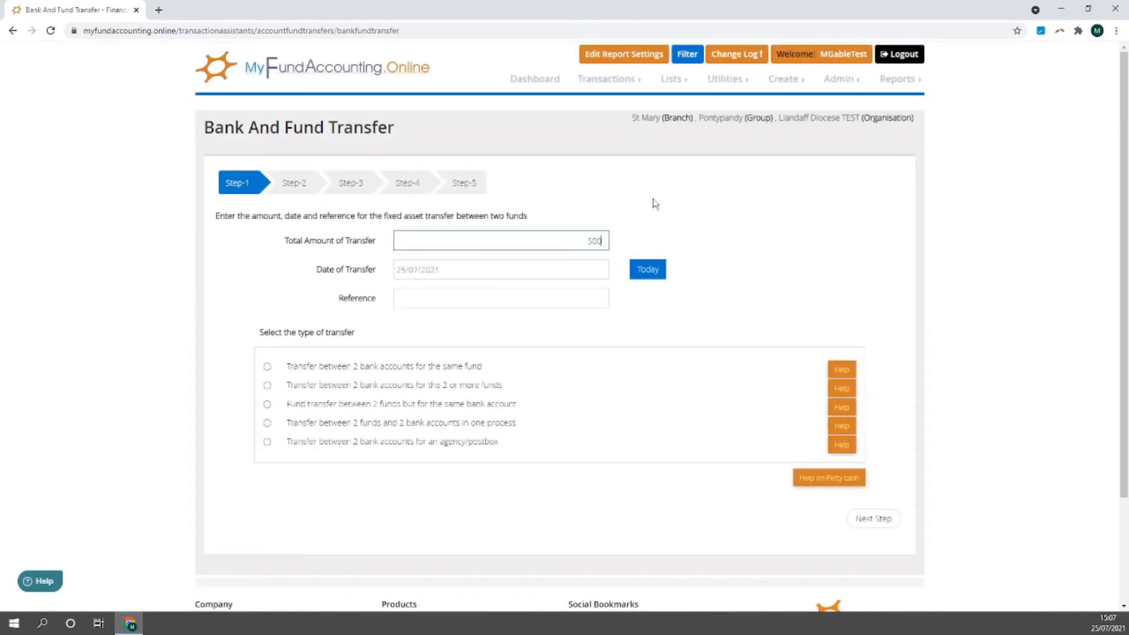
# Set the date of transfer to 07/04/2021
pyautogui.click(496, 268)
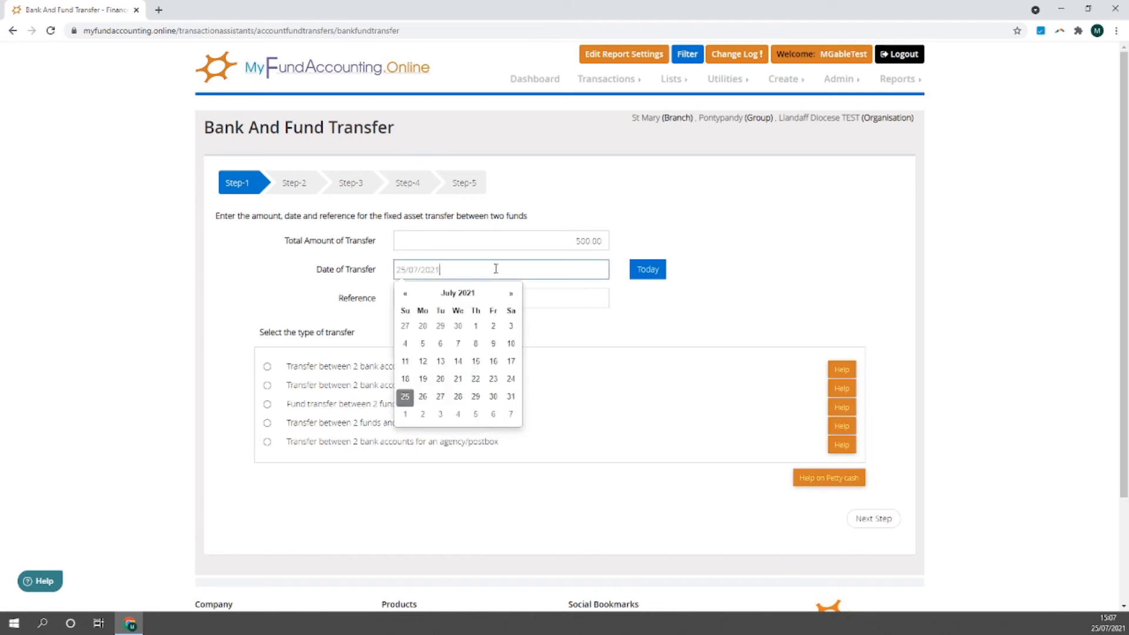
pyautogui.click(405, 293)
pyautogui.click(405, 293)
pyautogui.click(405, 293)
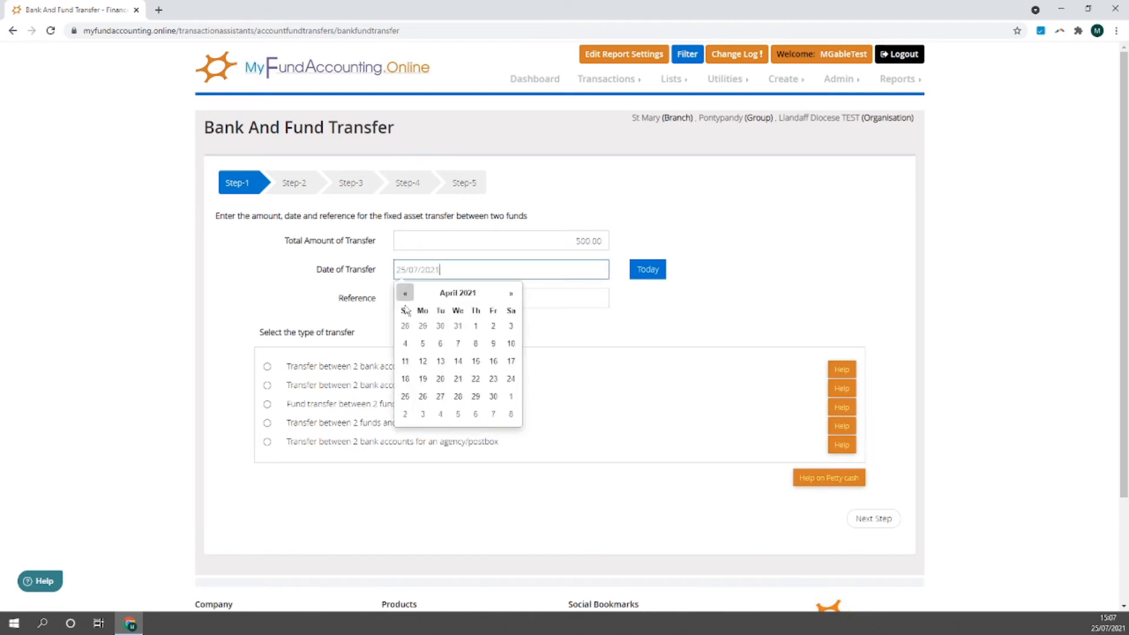
pyautogui.click(458, 344)
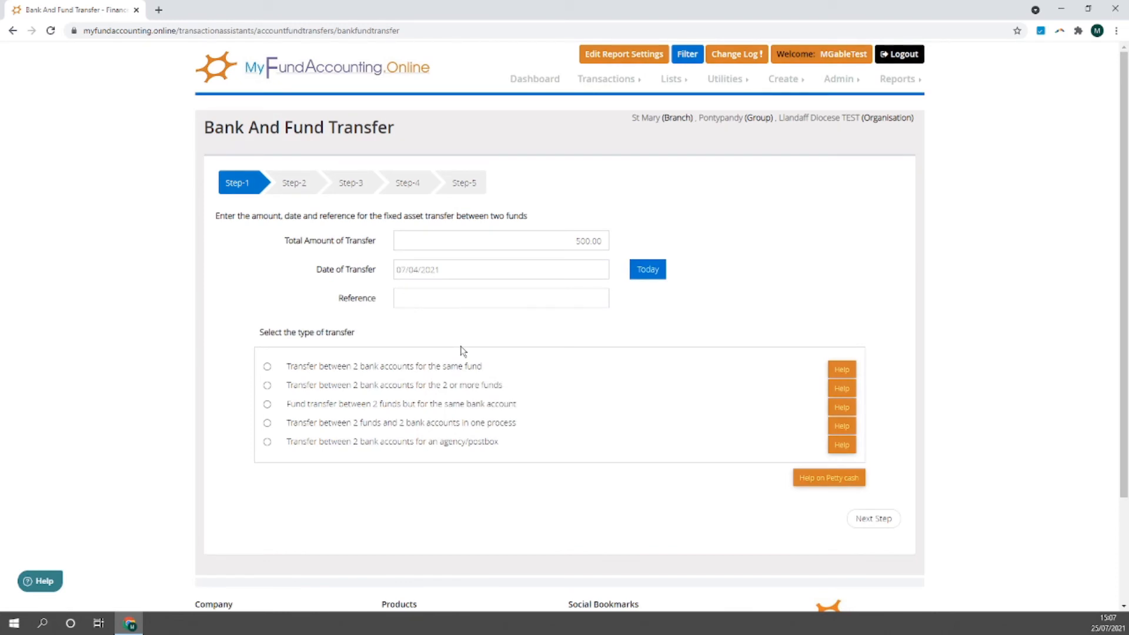
# Enter the reference "For churchyard maintenance", choose the transfer between 2 funds and 2 bank accounts in one process, and continue
pyautogui.click(430, 298)
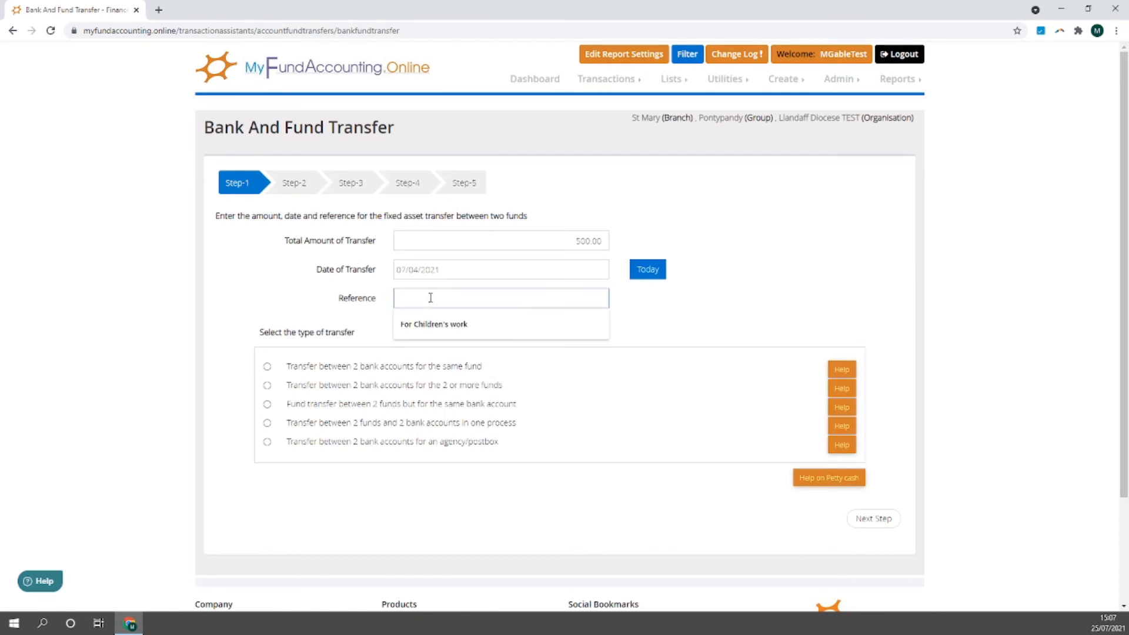
pyautogui.write('For churchyar')
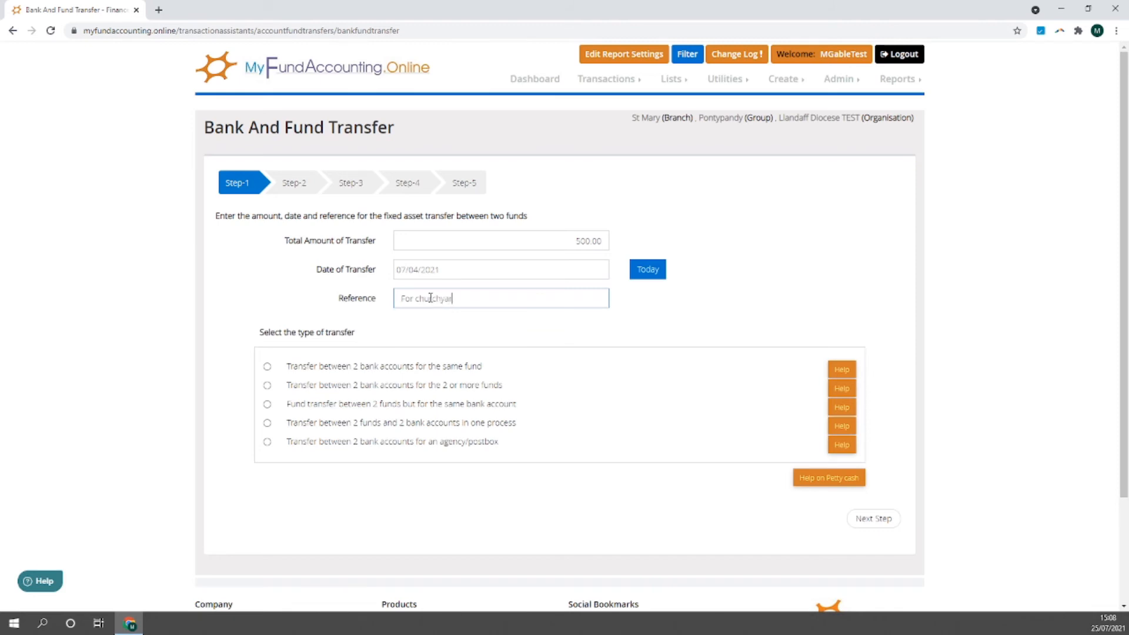
pyautogui.write('d maintenance')
pyautogui.click(268, 424)
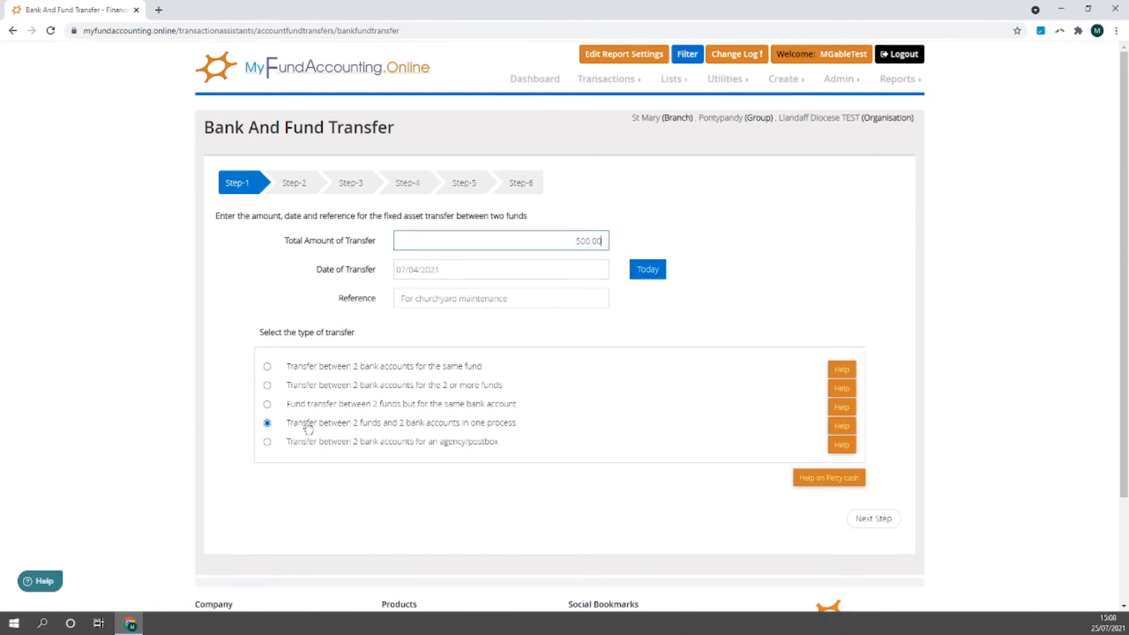
pyautogui.click(876, 520)
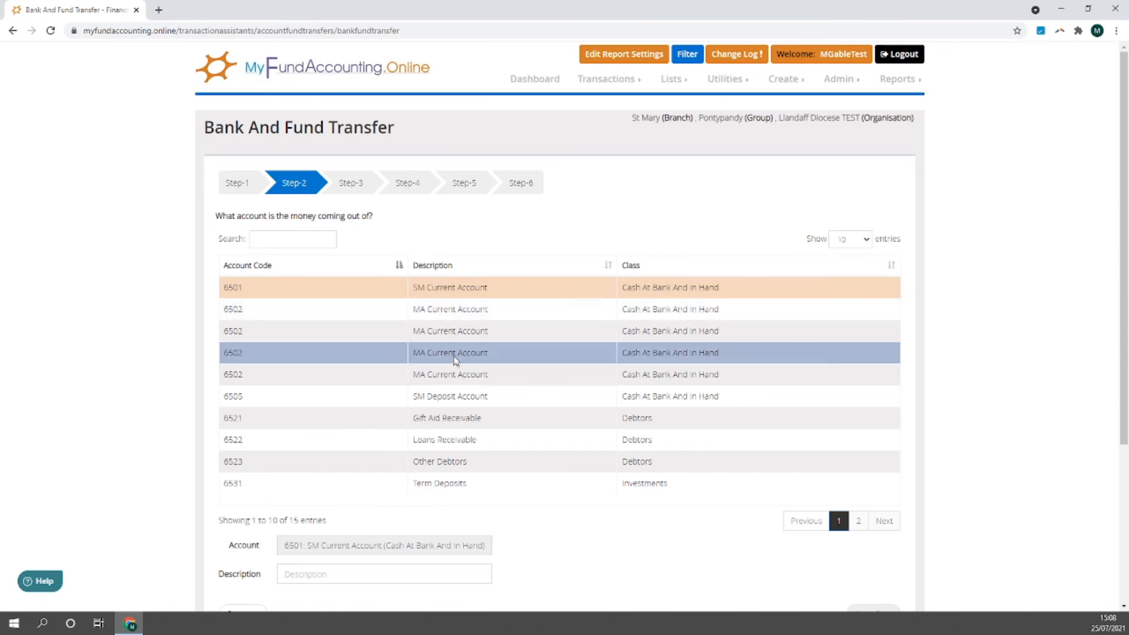
# Choose SM Deposit Account as the source account, keep SM Current Account as the receiving account, and continue to the funds
pyautogui.click(458, 401)
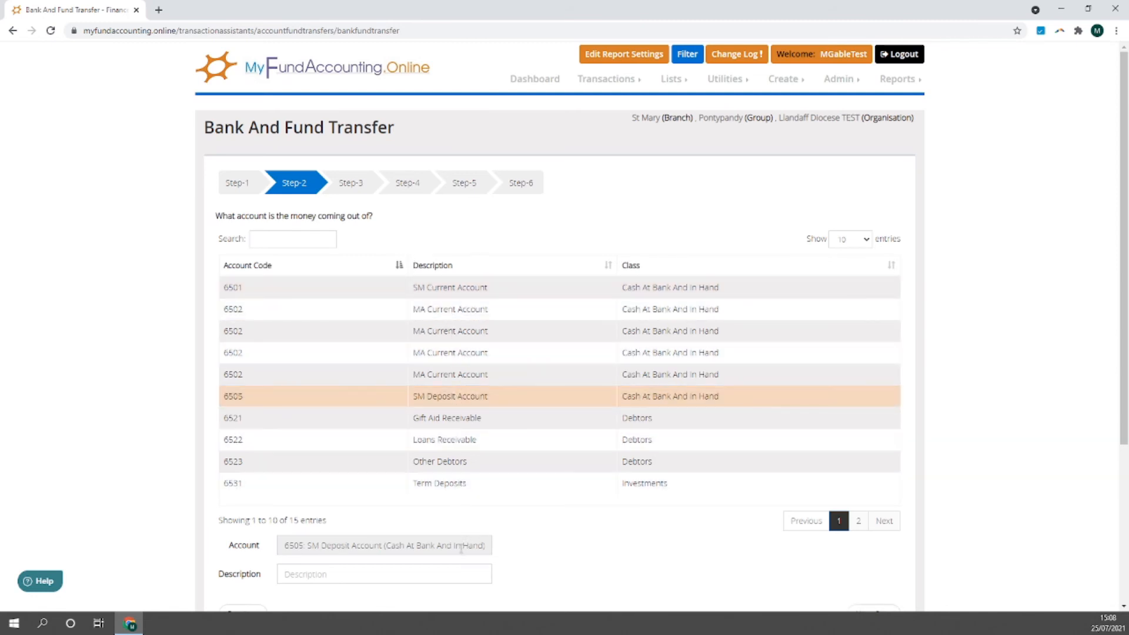
pyautogui.scroll(-2, 597, 545)
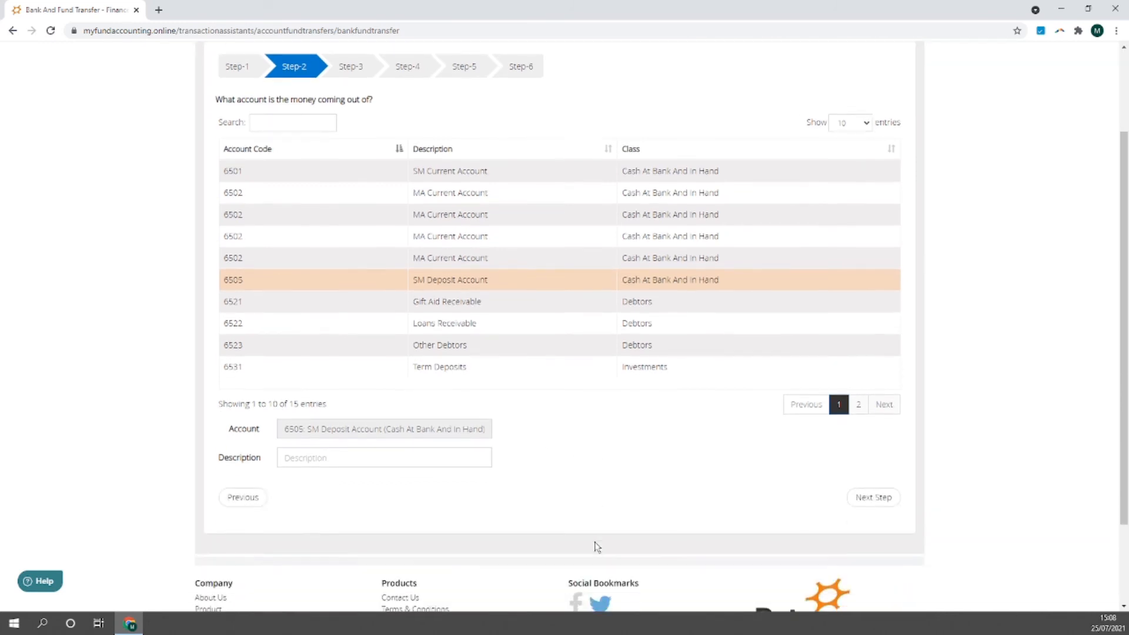
pyautogui.click(874, 497)
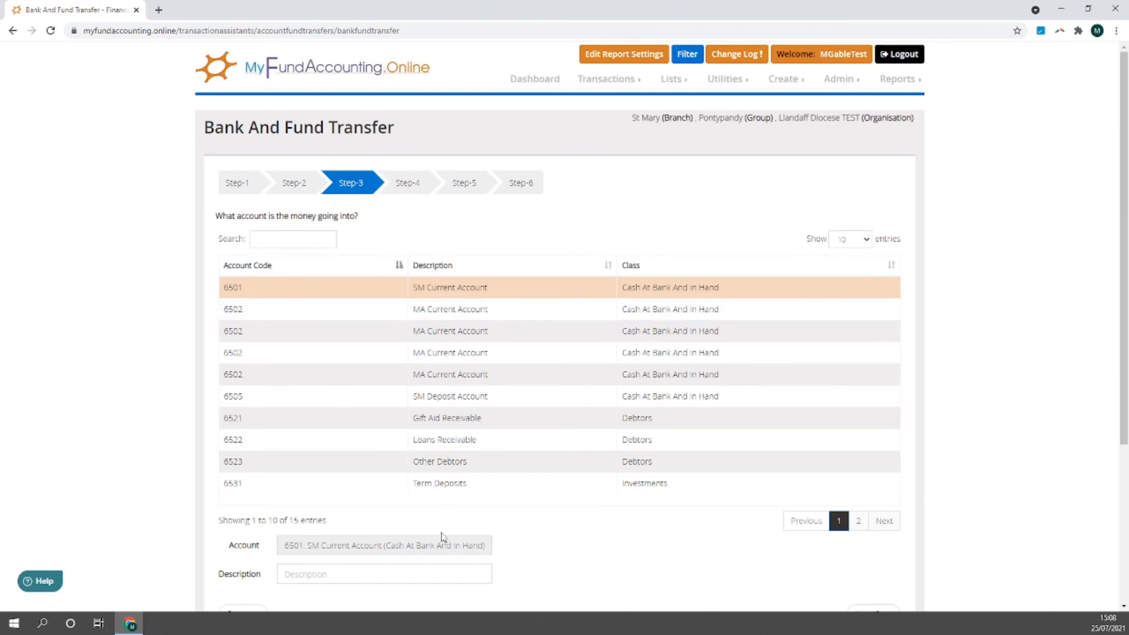
pyautogui.scroll(-1, 688, 545)
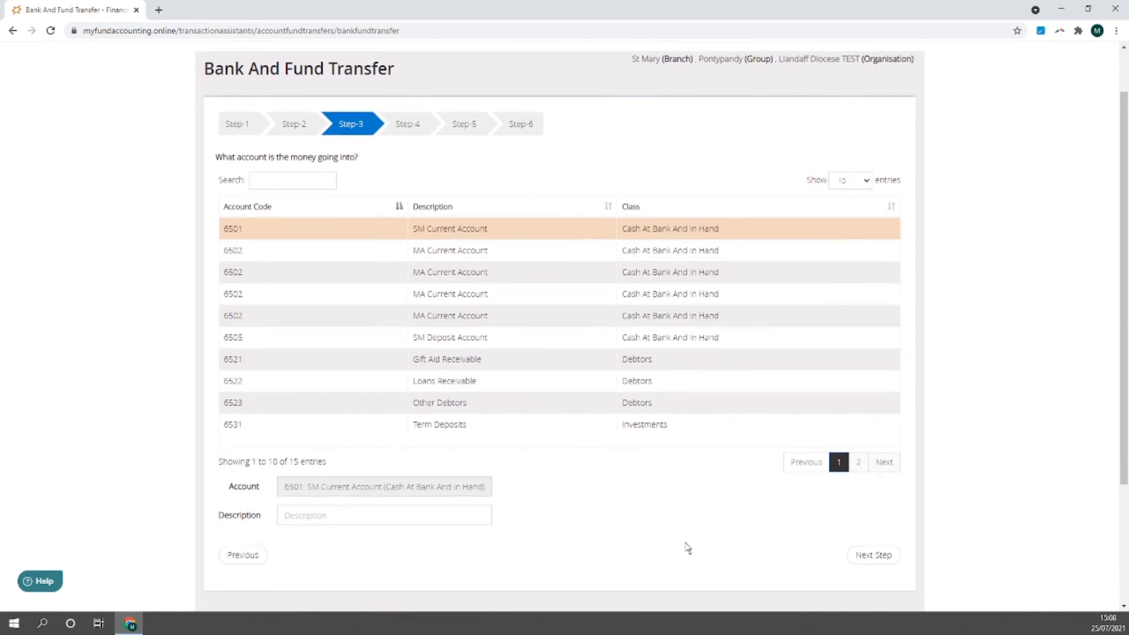
pyautogui.click(876, 556)
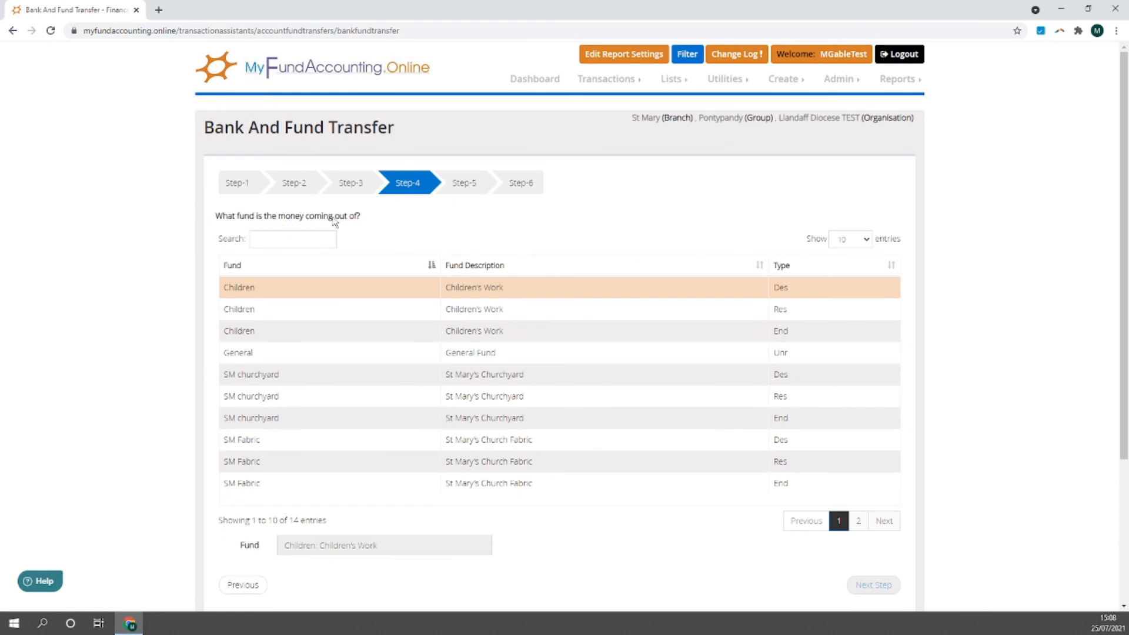
# Choose the General Fund as the source and the designated (Des) St Mary's Churchyard fund as the destination, and continue to the summary
pyautogui.click(351, 354)
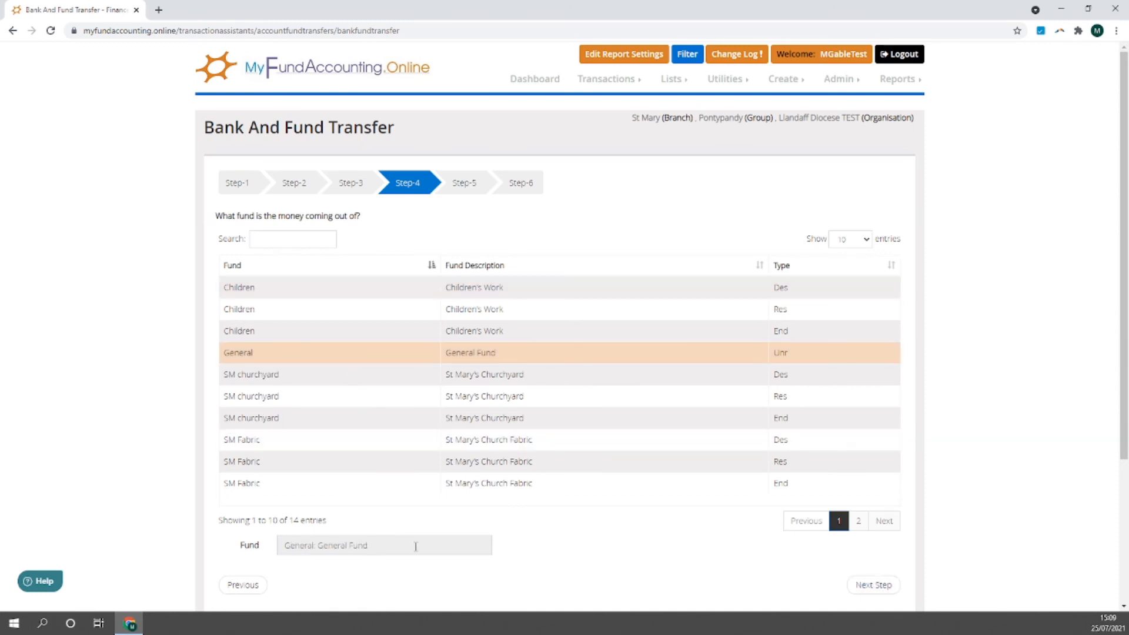
pyautogui.click(872, 585)
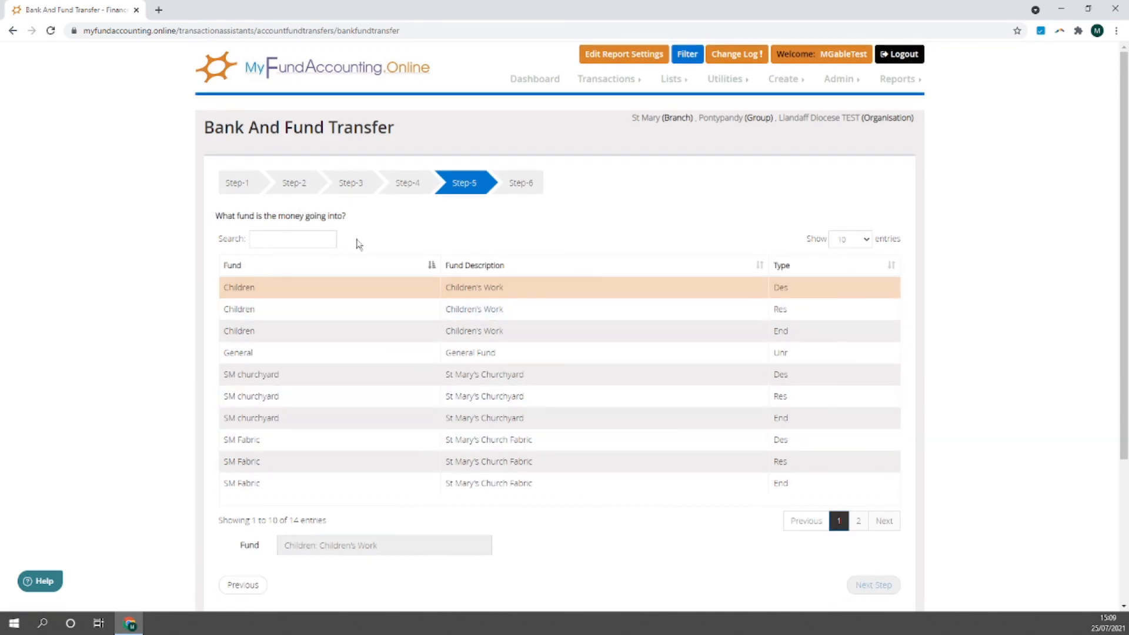
pyautogui.click(554, 384)
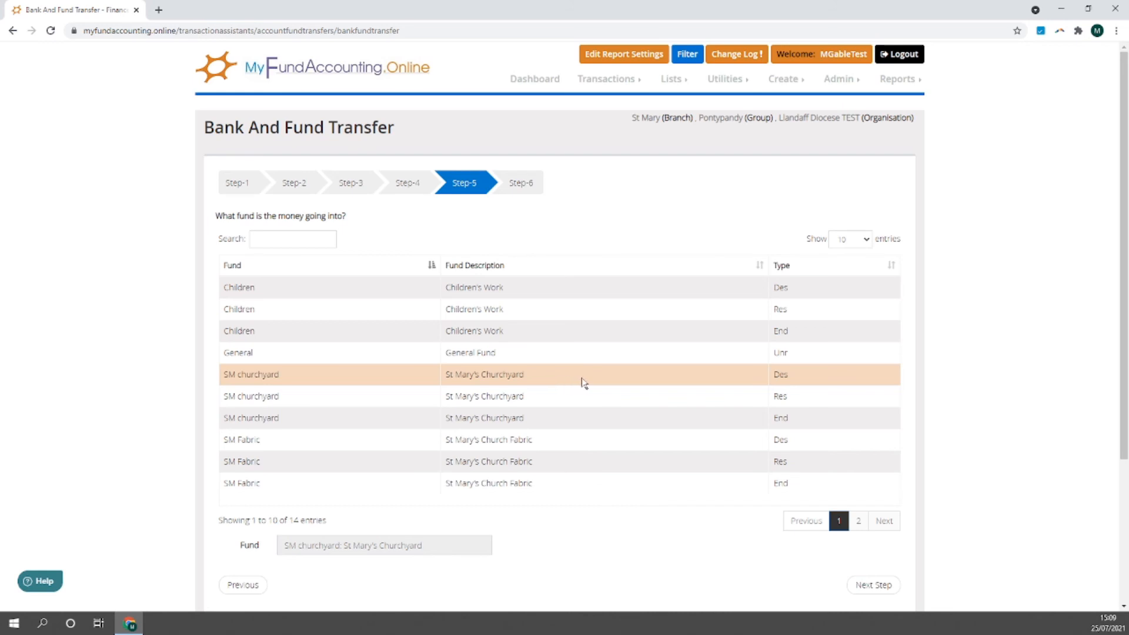
pyautogui.click(872, 589)
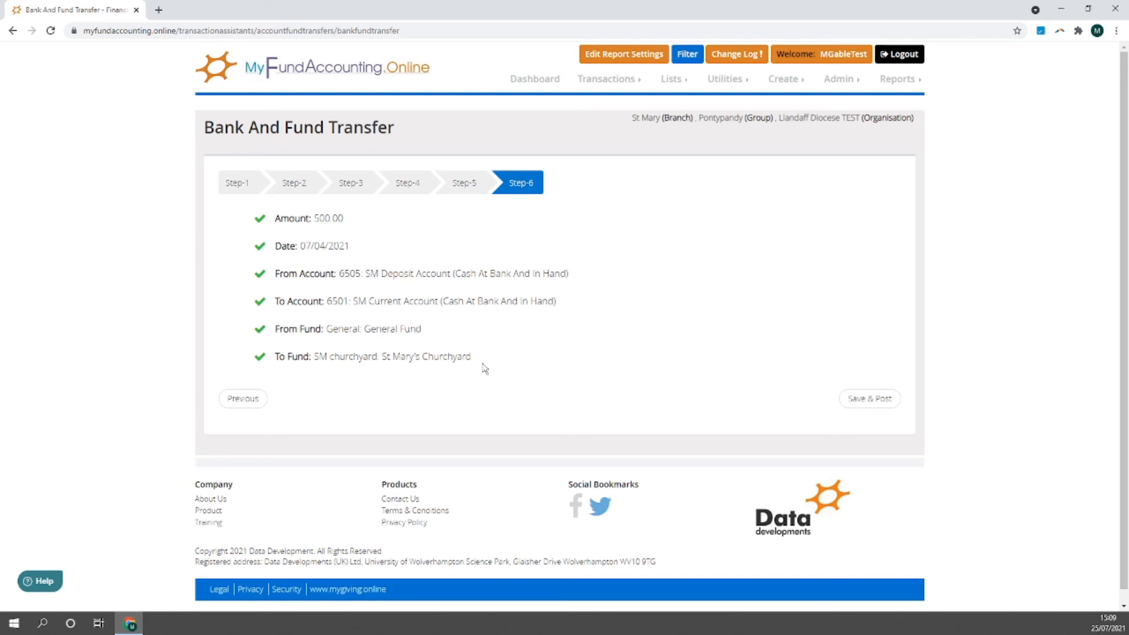
# Save and post the 500.00 churchyard transfer, and return to the dashboard
pyautogui.click(873, 400)
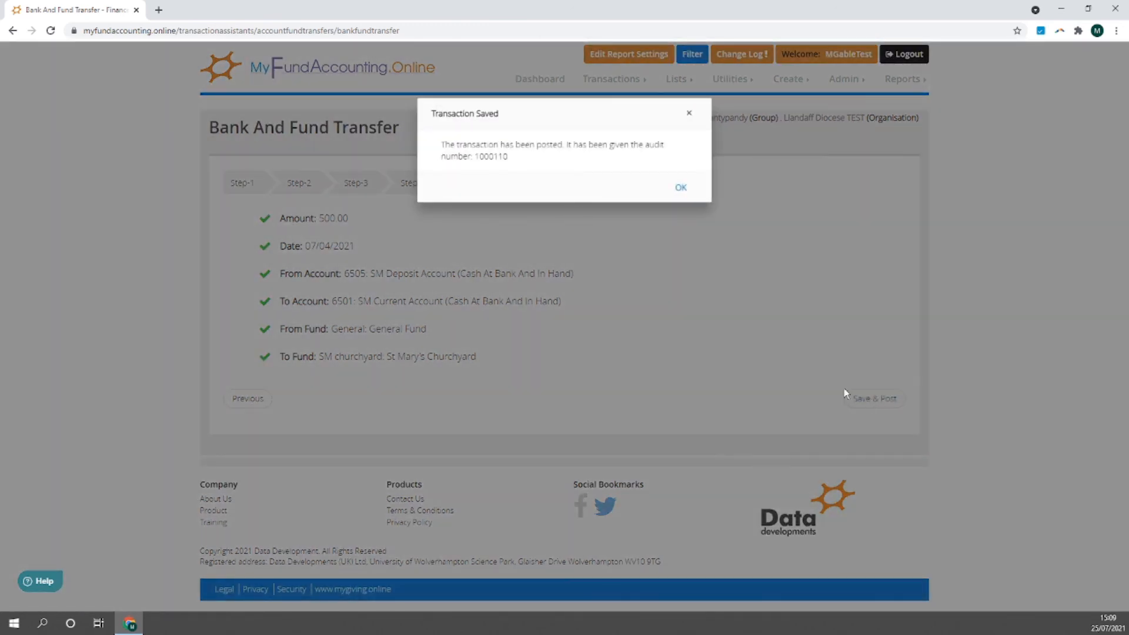
pyautogui.click(681, 190)
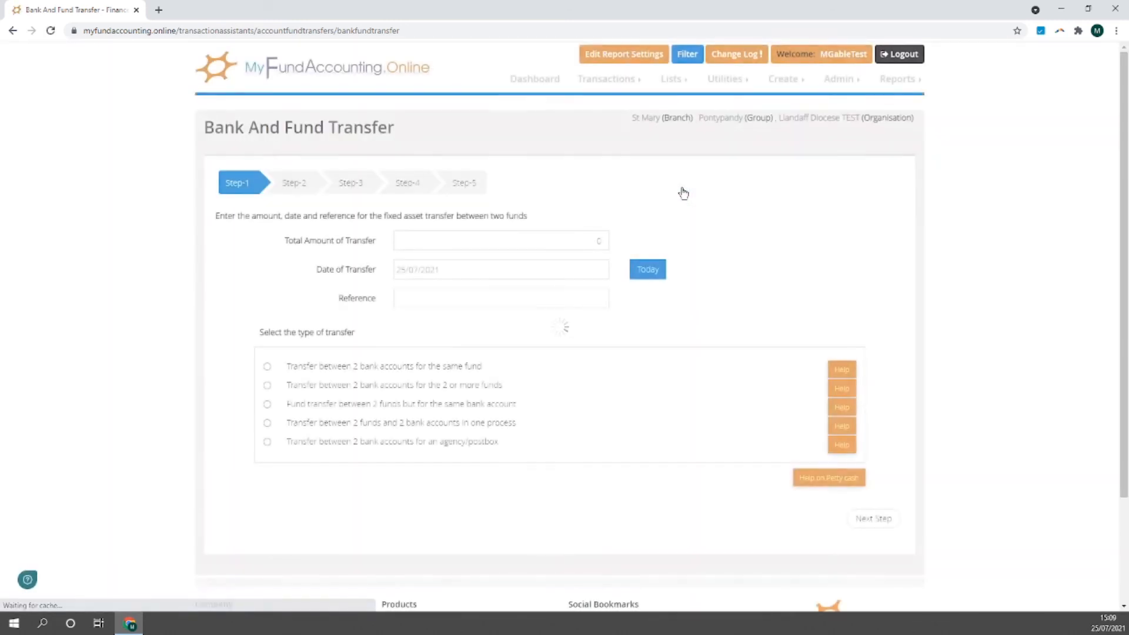
pyautogui.click(534, 85)
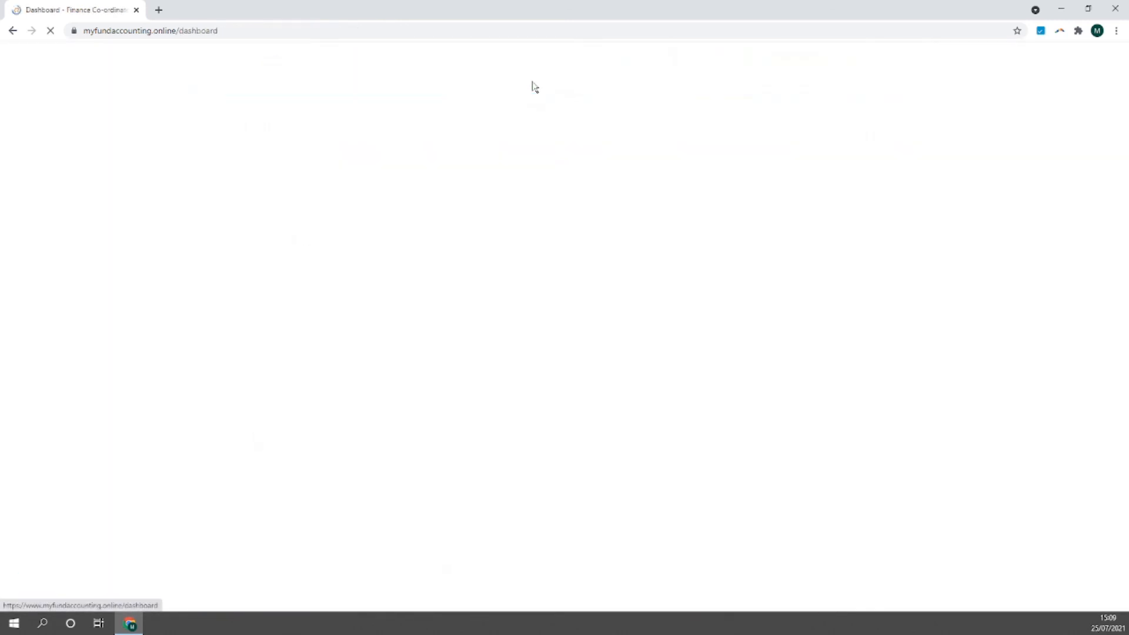